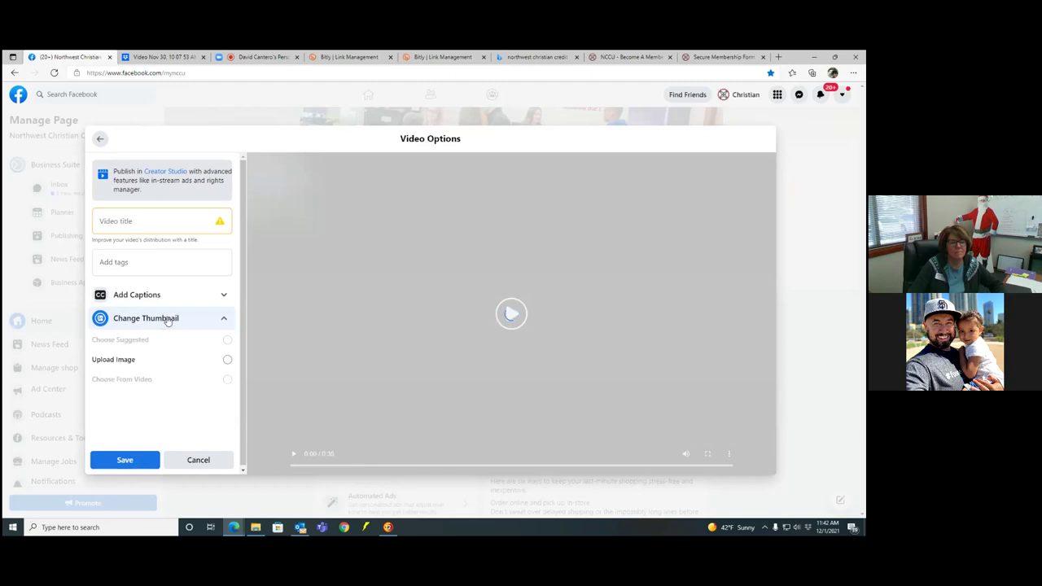
Title the video "Noah Christmas Vid", save its video options and publish the post on the page.
{"action": "left_click", "coordinate": [156, 227]}
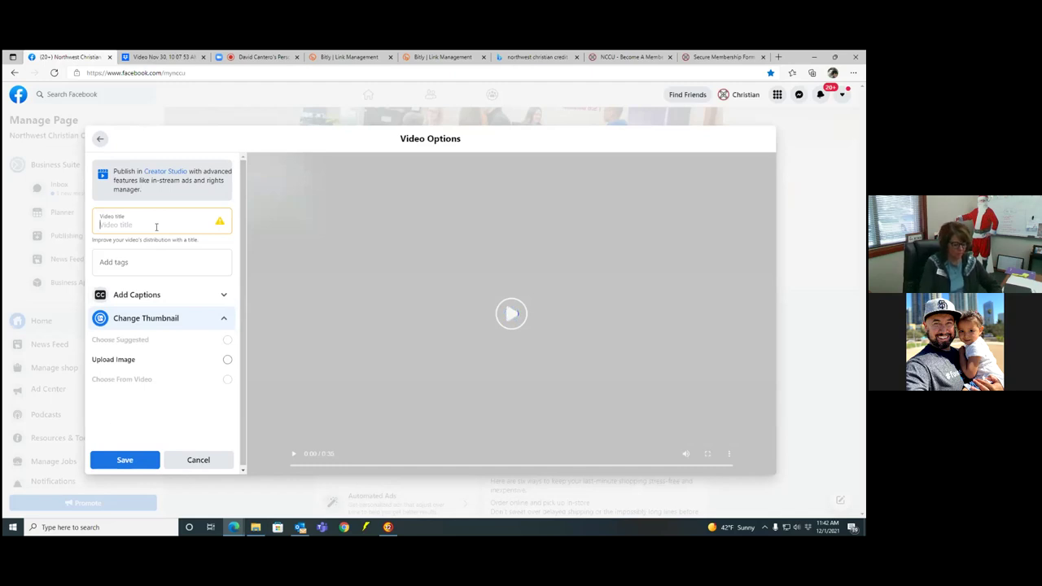
{"action": "type", "text": "Noah C"}
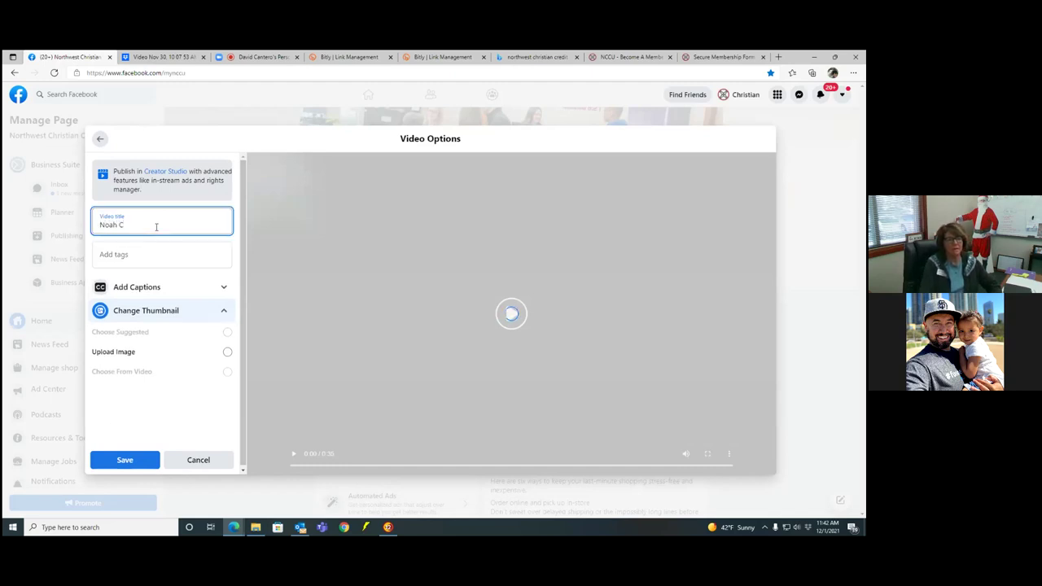
{"action": "key", "text": "BackSpace"}
{"action": "type", "text": "Christm"}
{"action": "type", "text": "as"}
{"action": "type", "text": " Vid"}
{"action": "left_click", "coordinate": [124, 460]}
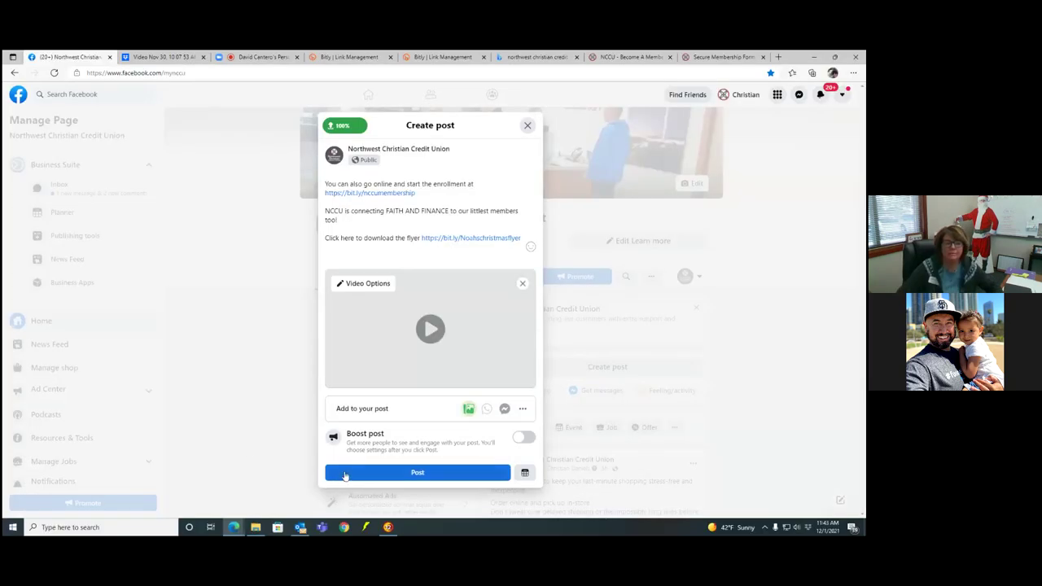
{"action": "left_click", "coordinate": [346, 476]}
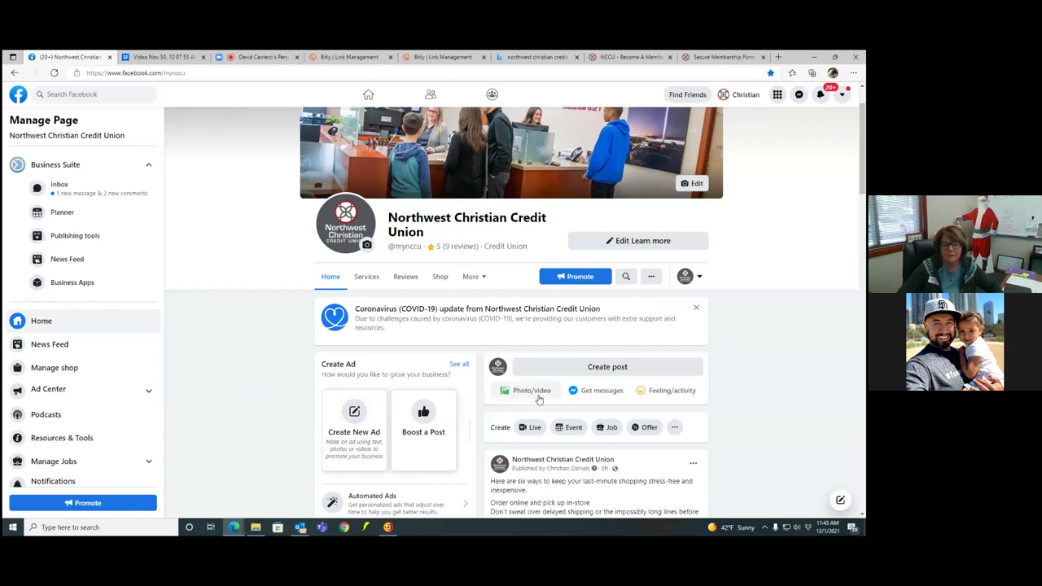
Look for the uploaded video in the page's Videos section, reloading the page.
{"action": "left_click", "coordinate": [475, 279]}
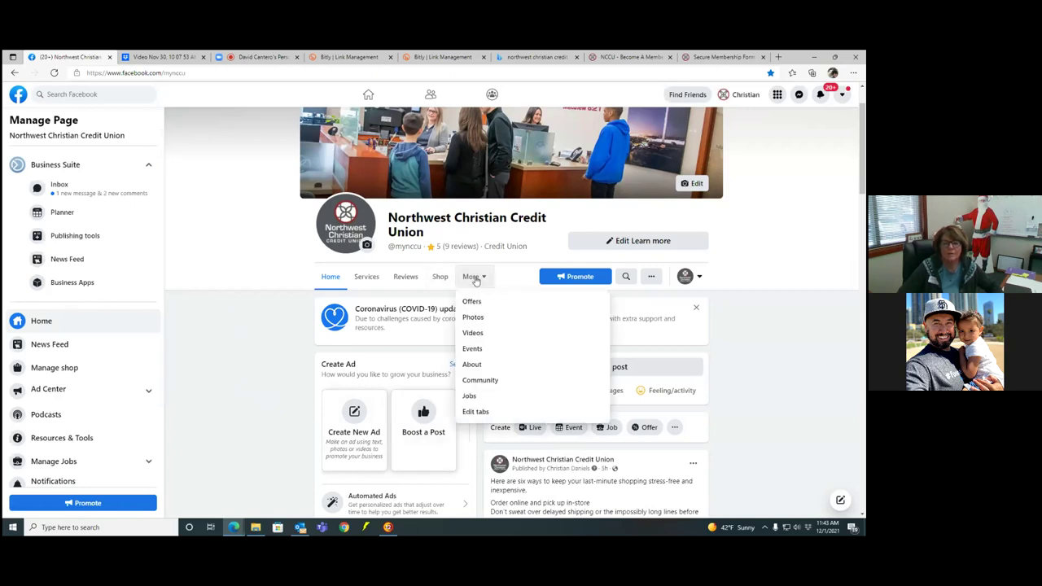
{"action": "left_click", "coordinate": [481, 332]}
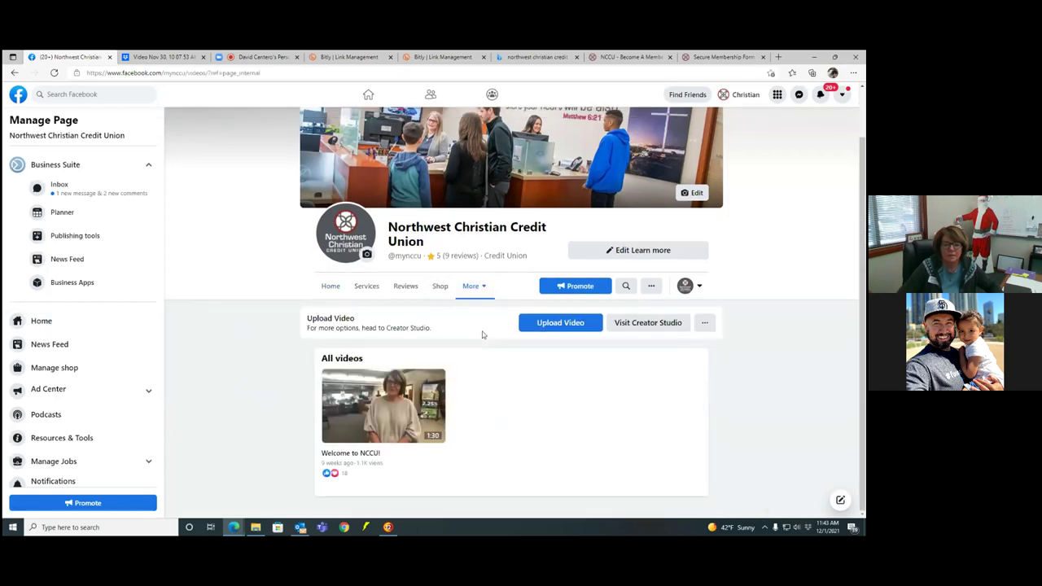
{"action": "left_click", "coordinate": [54, 73]}
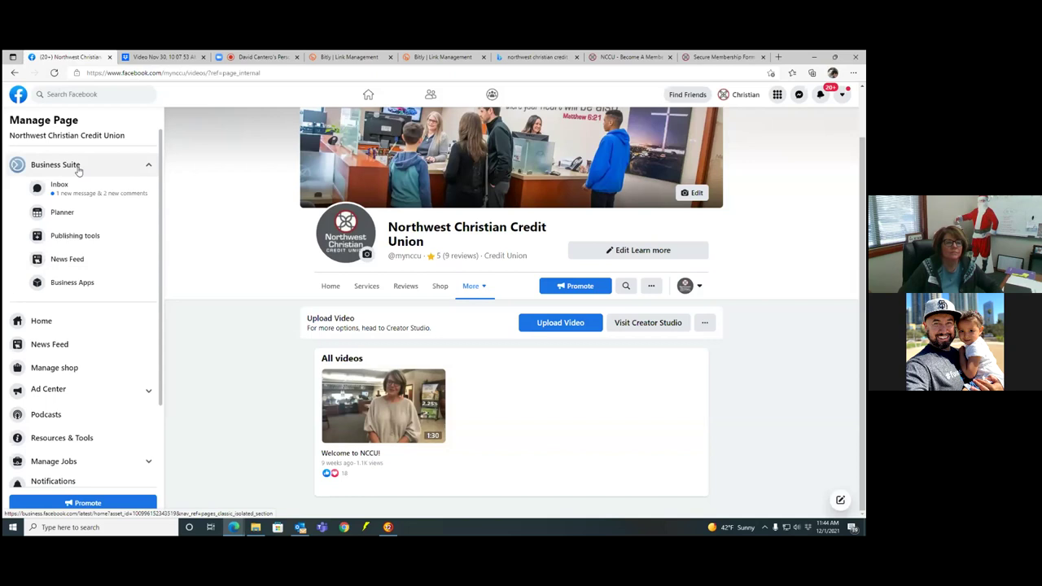
Open the Business Settings favorite from the FB business manager folder in a new browser tab.
{"action": "left_click", "coordinate": [779, 57]}
{"action": "left_click", "coordinate": [793, 73]}
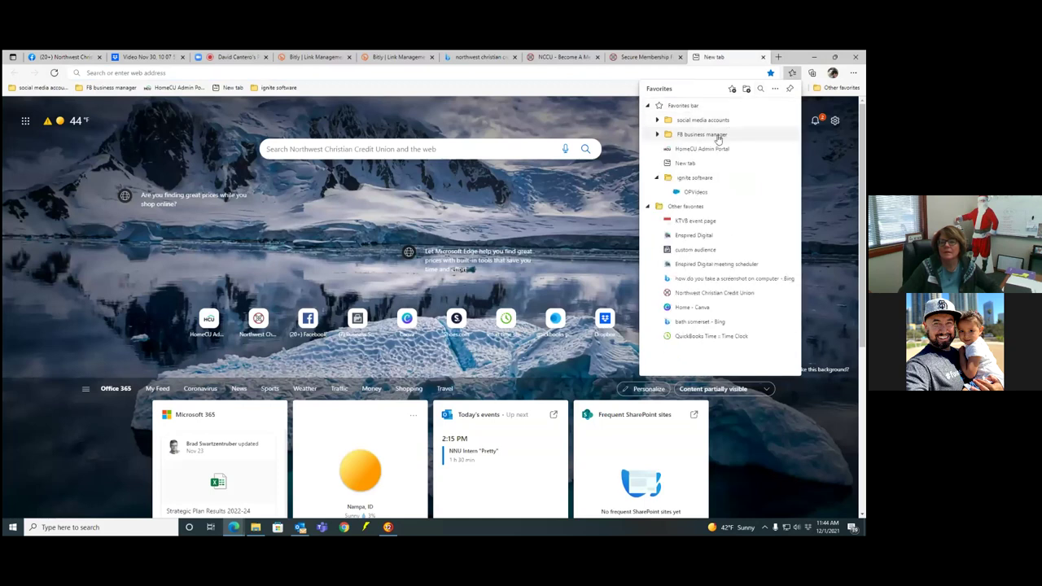
{"action": "left_click", "coordinate": [718, 135]}
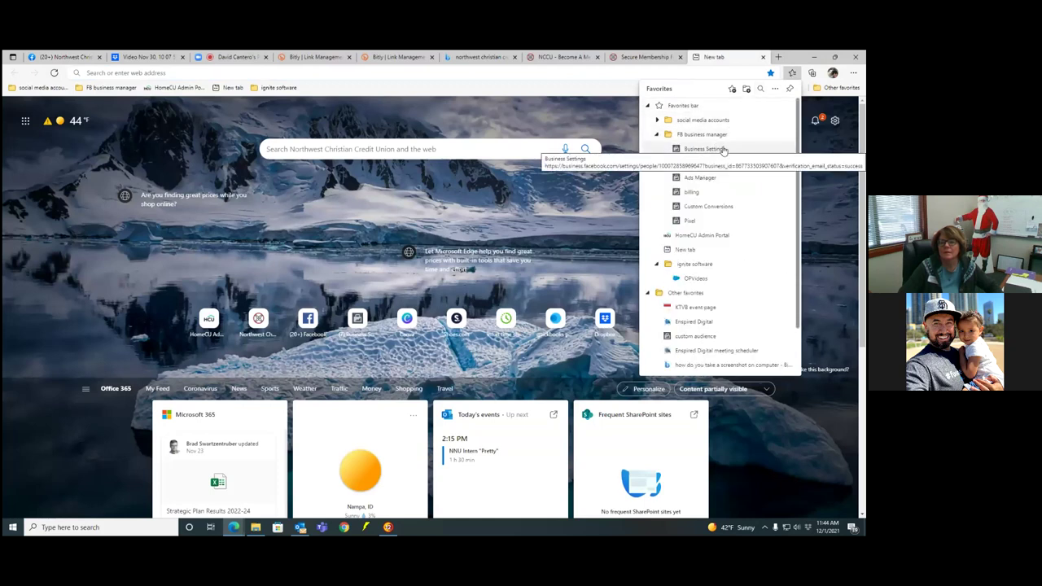
{"action": "left_click", "coordinate": [723, 150]}
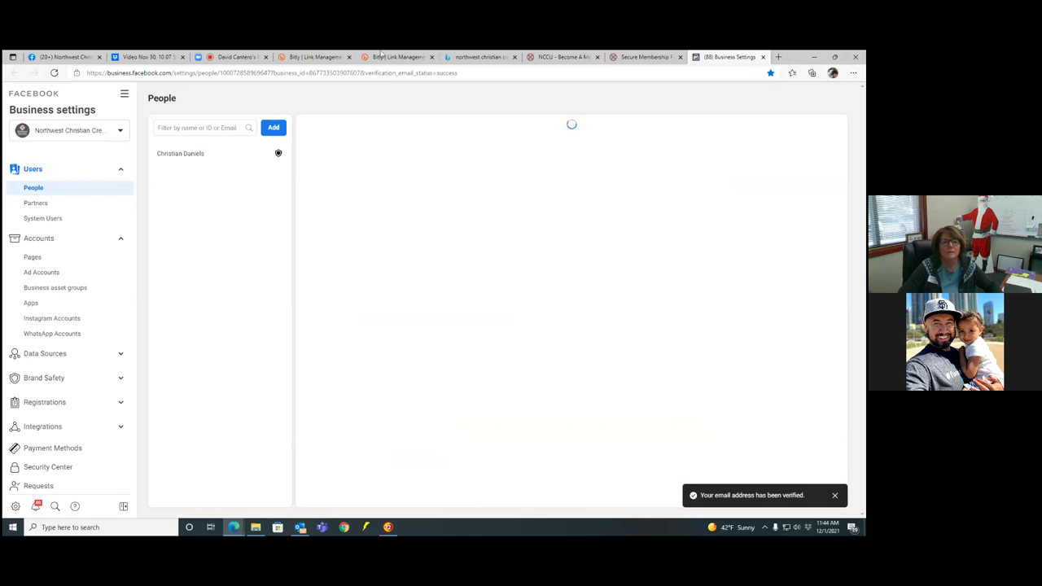
Close the duplicate Bitly tab and switch from Business settings to Ads Manager.
{"action": "left_click", "coordinate": [349, 57]}
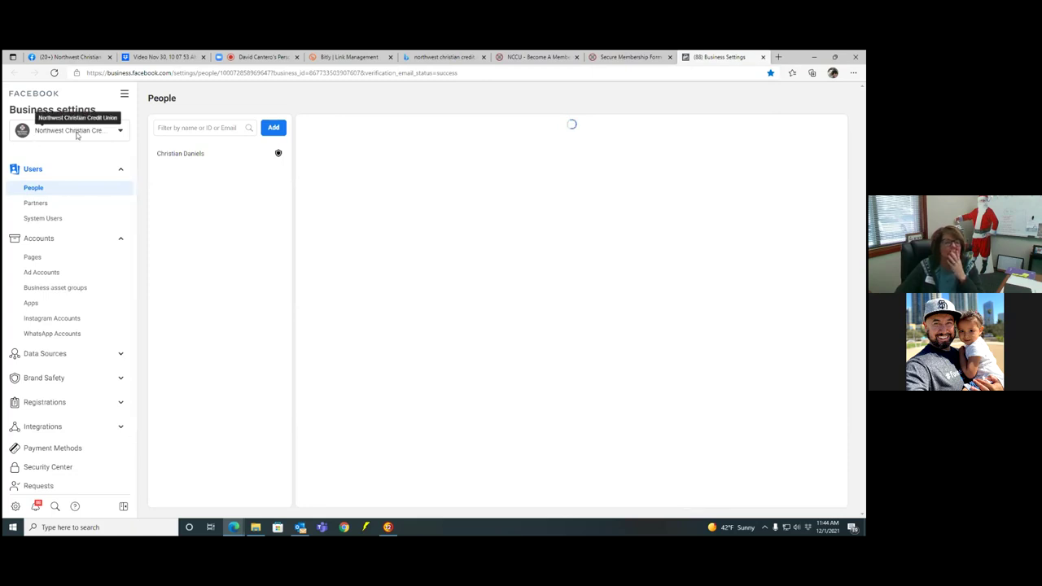
{"action": "left_click", "coordinate": [125, 94]}
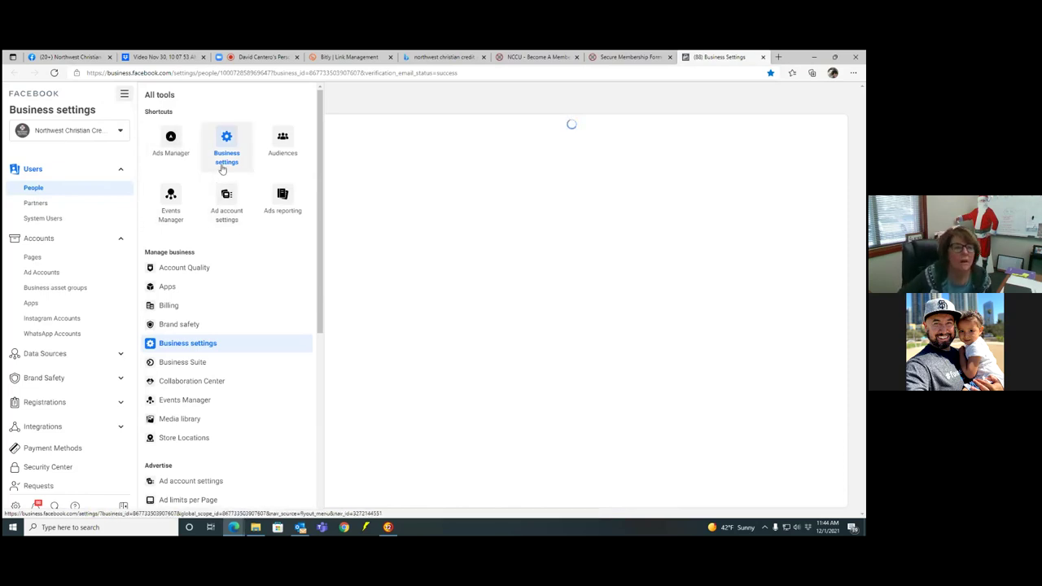
{"action": "left_click", "coordinate": [184, 151]}
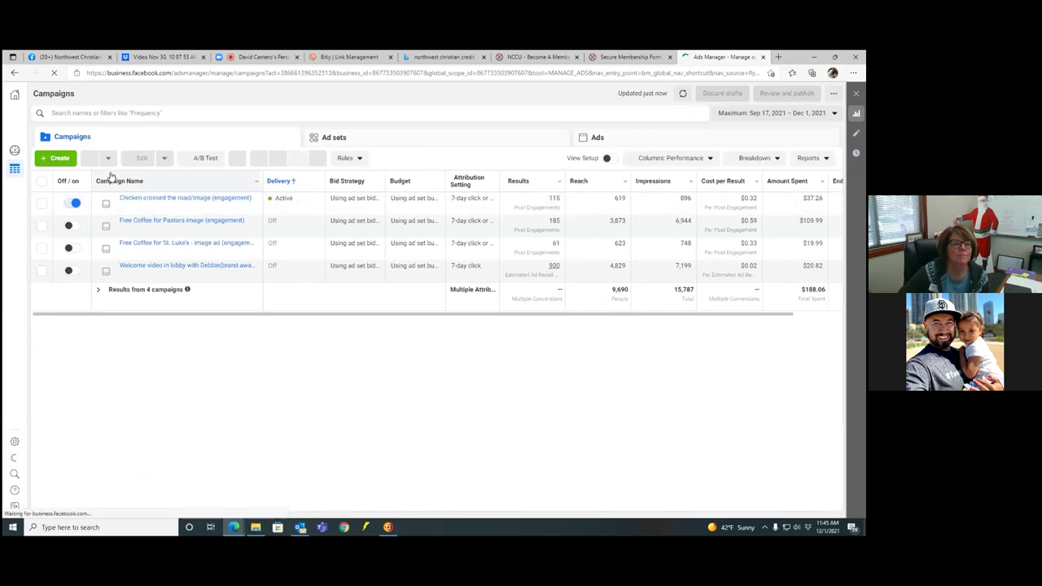
Start a new ad campaign with the Engagement objective.
{"action": "left_click", "coordinate": [57, 159]}
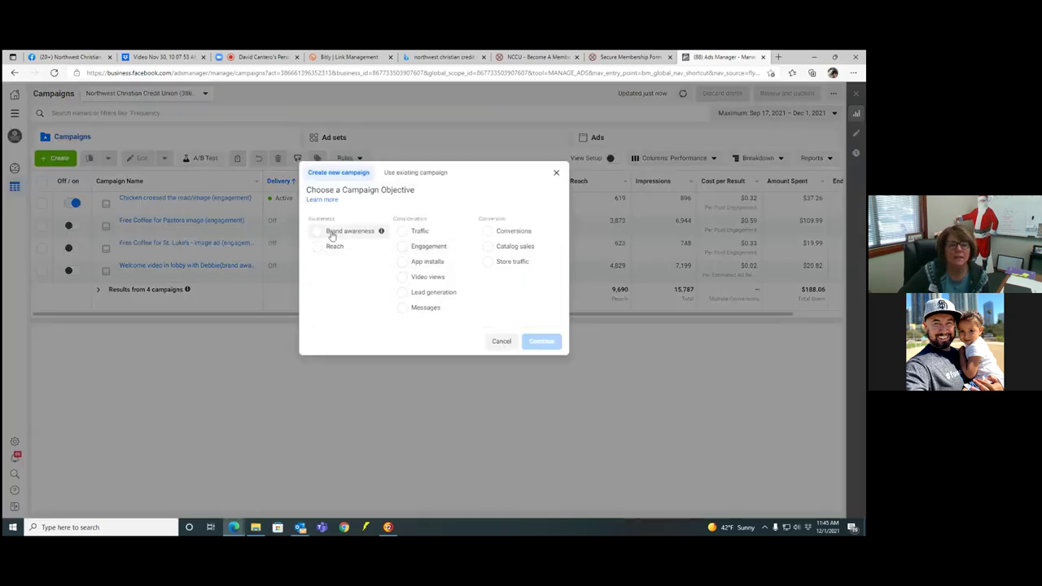
{"action": "left_click", "coordinate": [407, 249]}
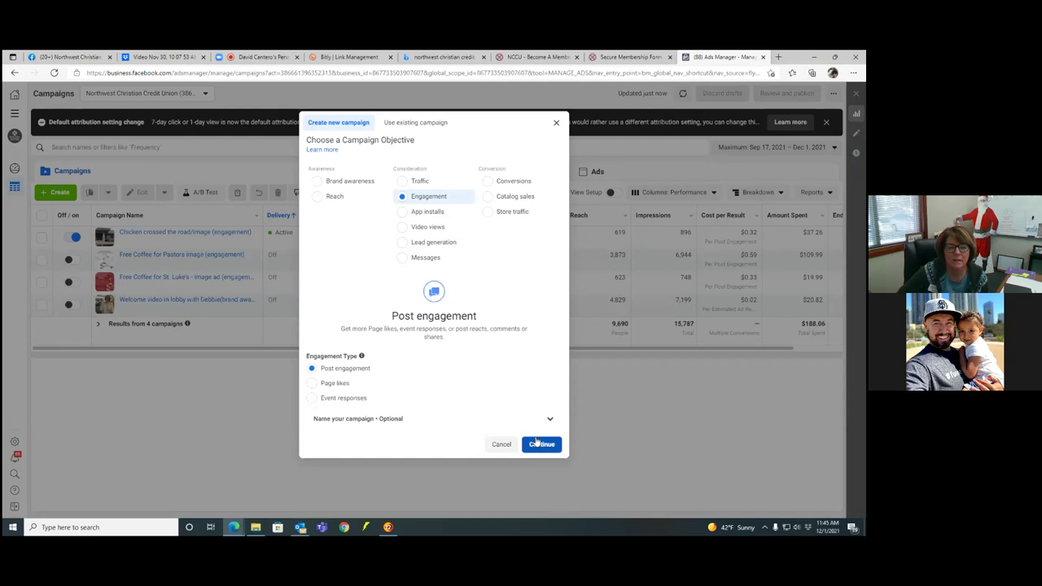
{"action": "left_click", "coordinate": [538, 445]}
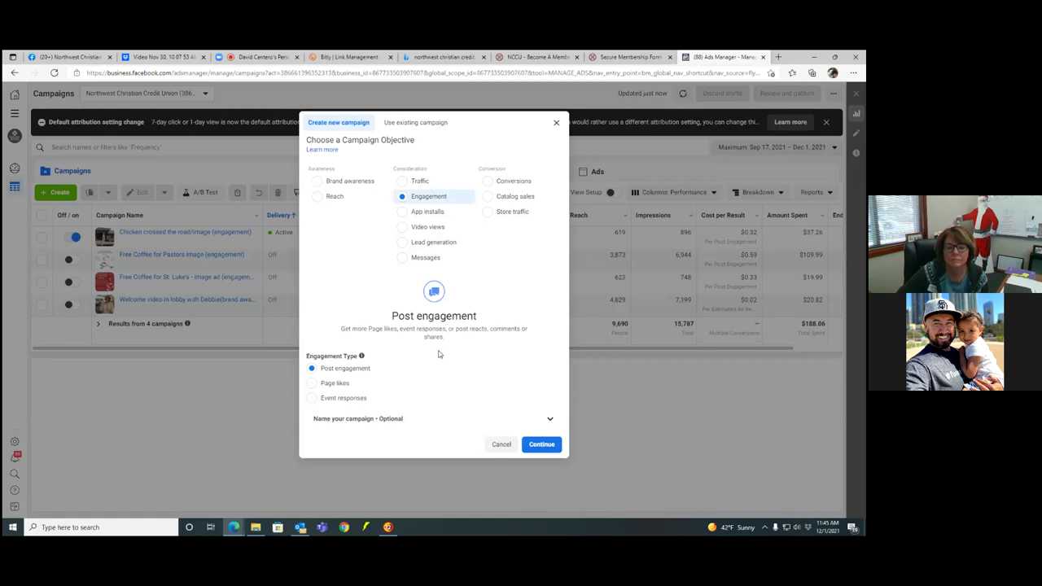
Expand the optional naming section and name the campaign "Noah's Christmas Party (engagement)".
{"action": "left_click", "coordinate": [550, 419]}
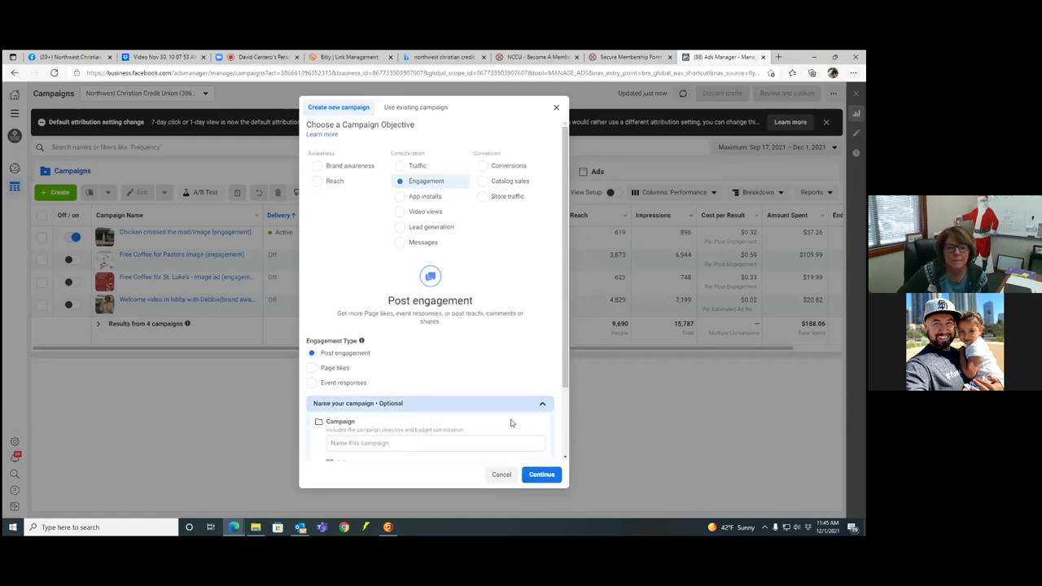
{"action": "left_click", "coordinate": [398, 445]}
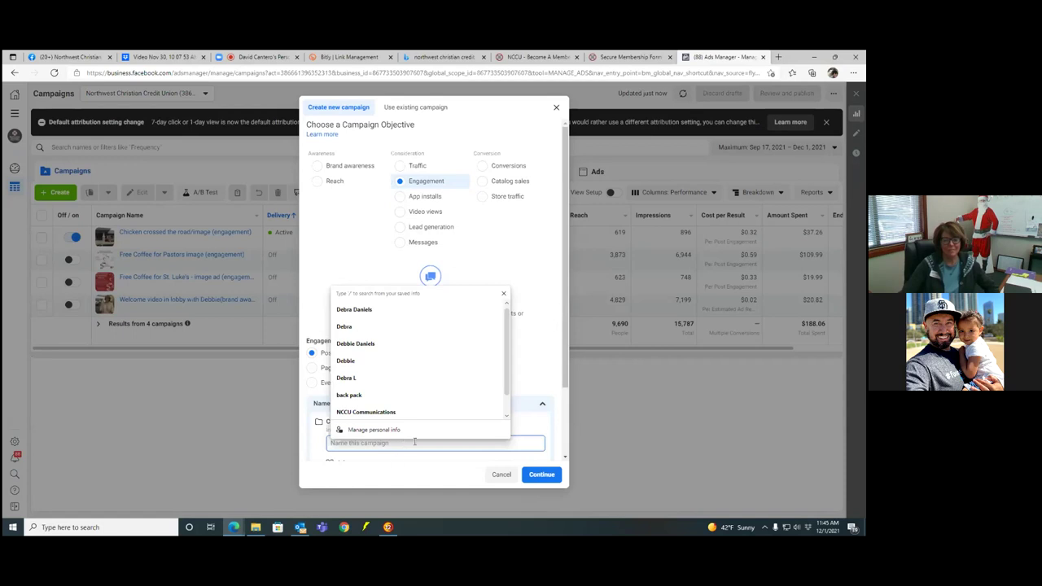
{"action": "left_click_drag", "start_coordinate": [504, 321], "coordinate": [505, 323]}
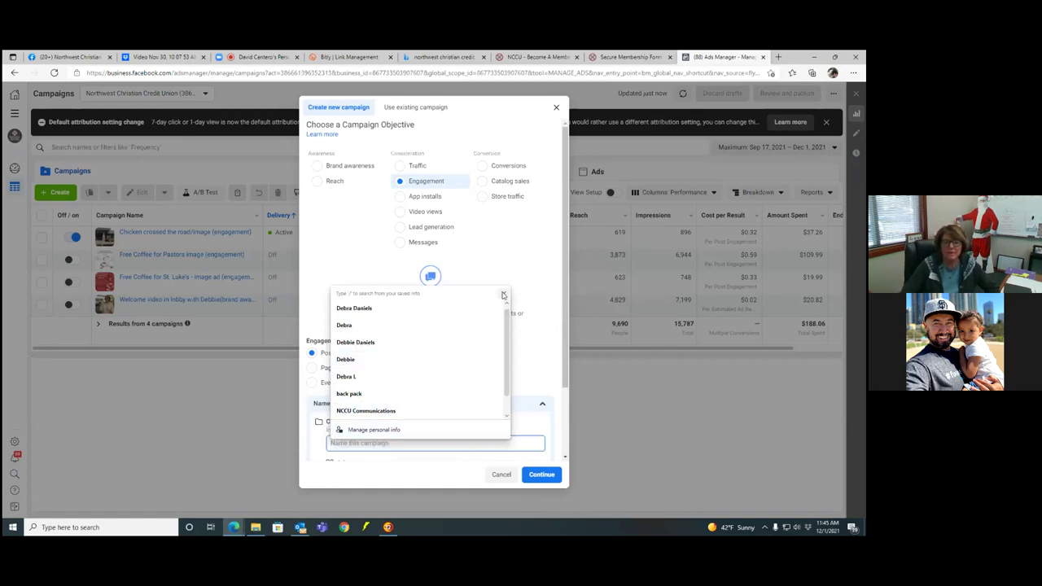
{"action": "left_click", "coordinate": [502, 294]}
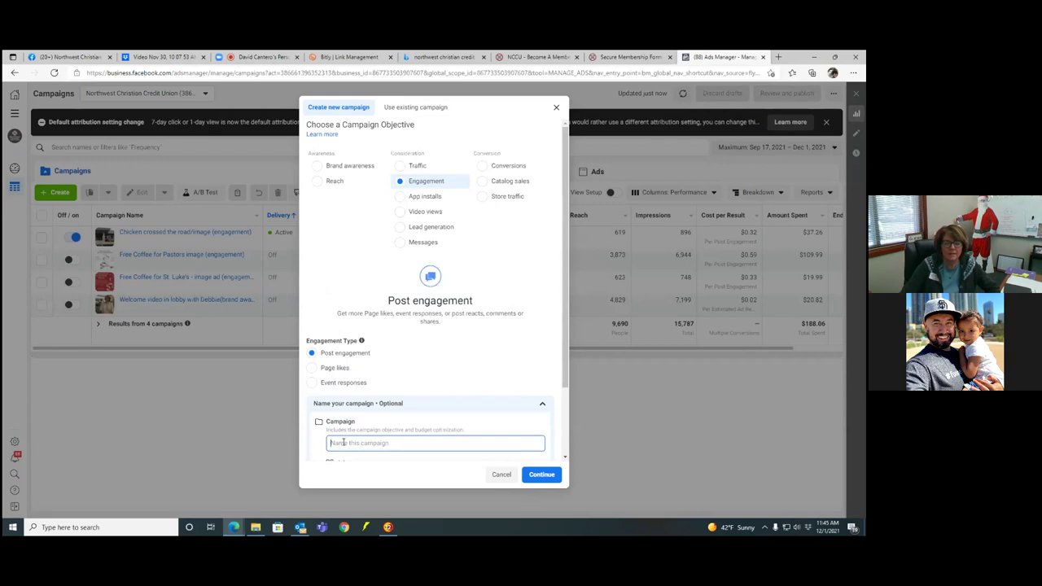
{"action": "scroll", "coordinate": [481, 440], "scroll_direction": "down", "scroll_amount": 2}
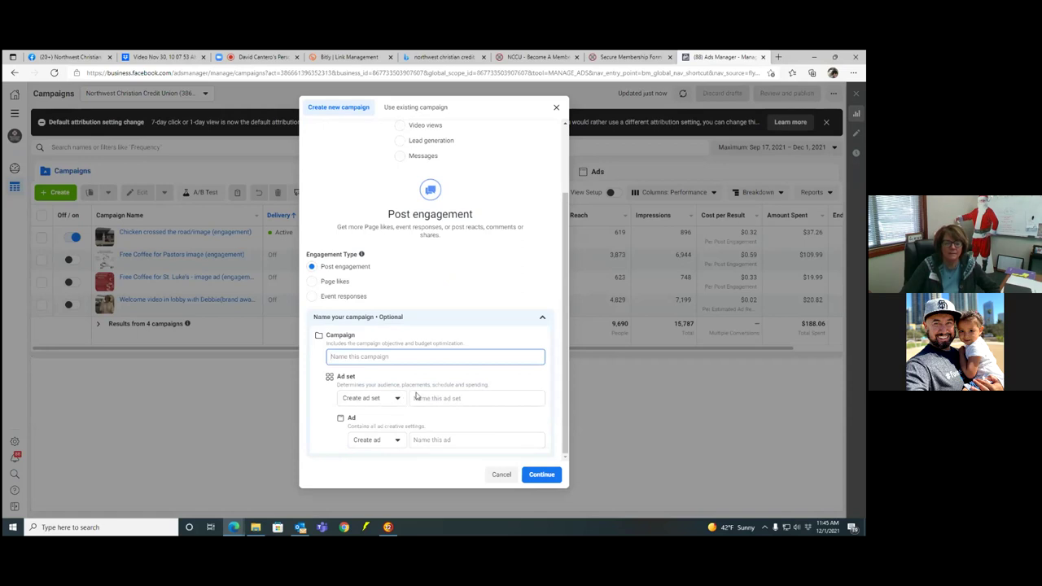
{"action": "type", "text": "Noah"}
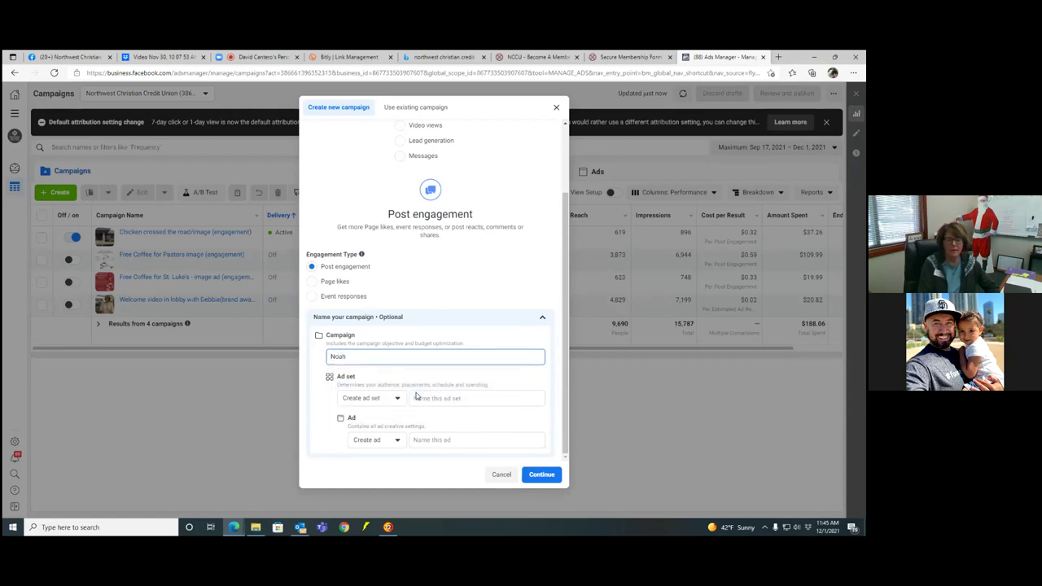
{"action": "type", "text": " Chris"}
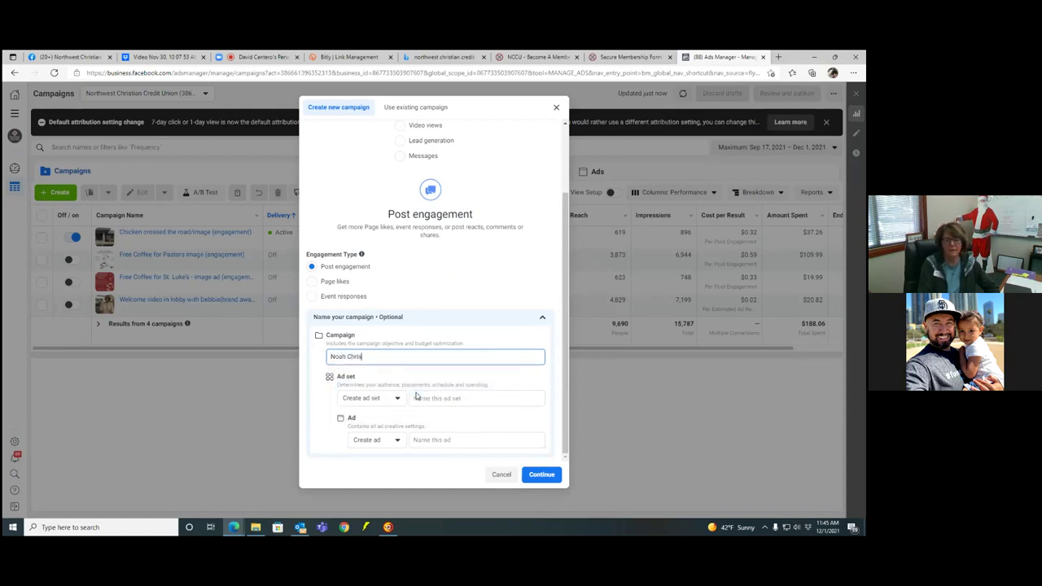
{"action": "key", "text": "BackSpace"}
{"action": "key", "text": "BackSpace"}
{"action": "type", "text": "Noah's Christmas Pa"}
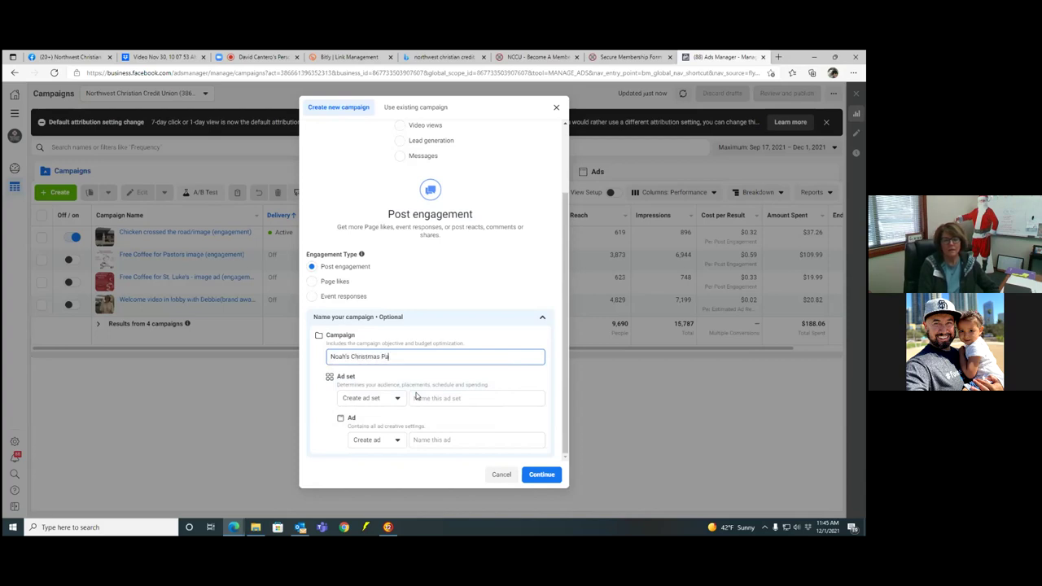
{"action": "type", "text": "rty"}
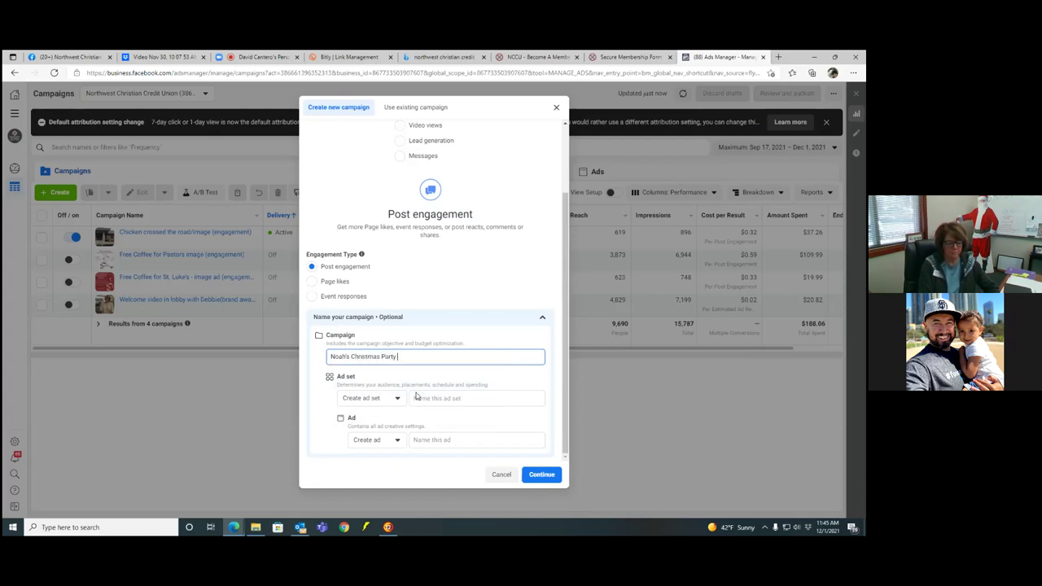
{"action": "type", "text": " (engag"}
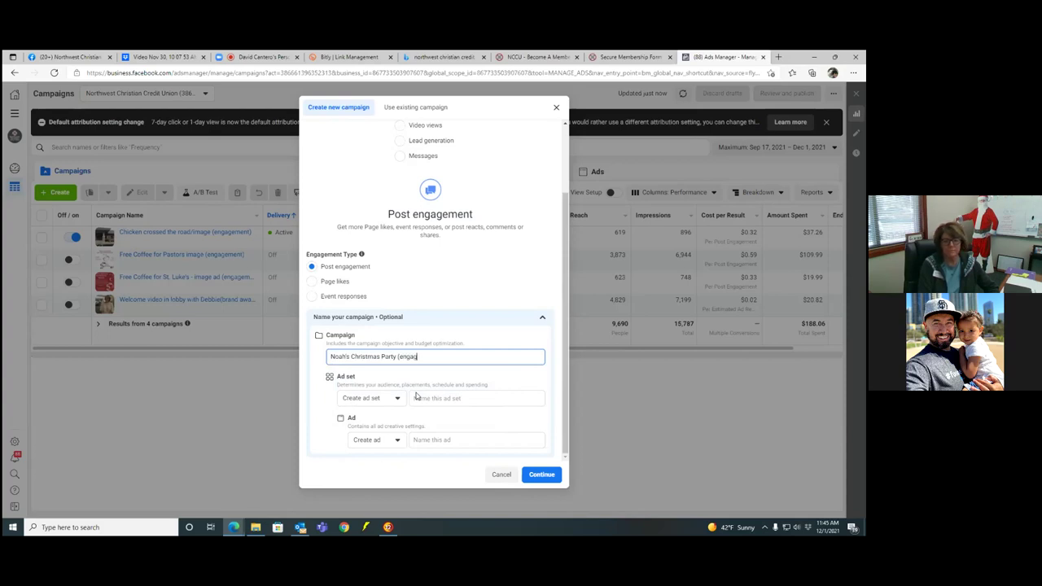
{"action": "type", "text": "ement)"}
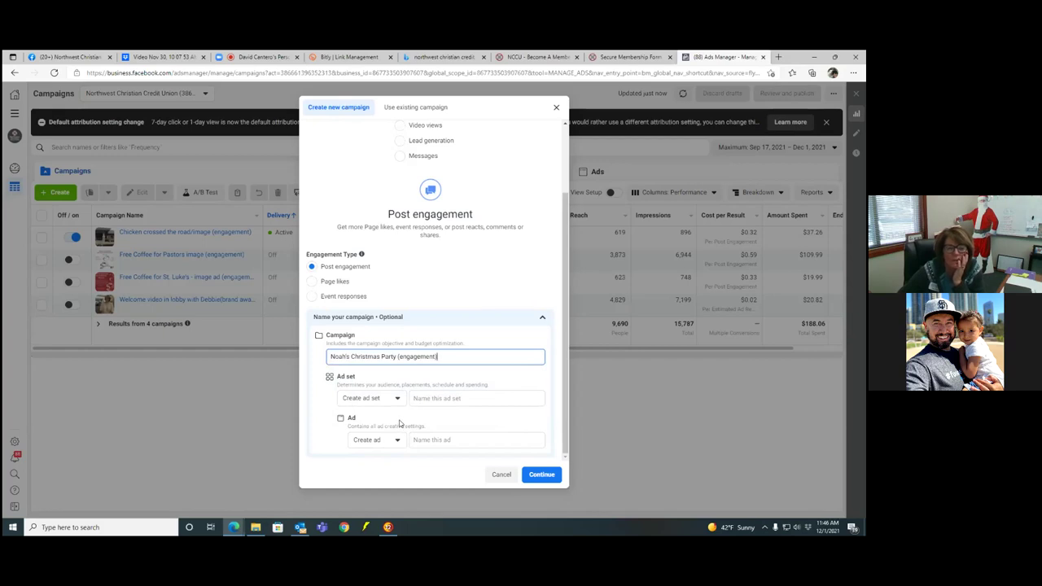
{"action": "left_click", "coordinate": [398, 399]}
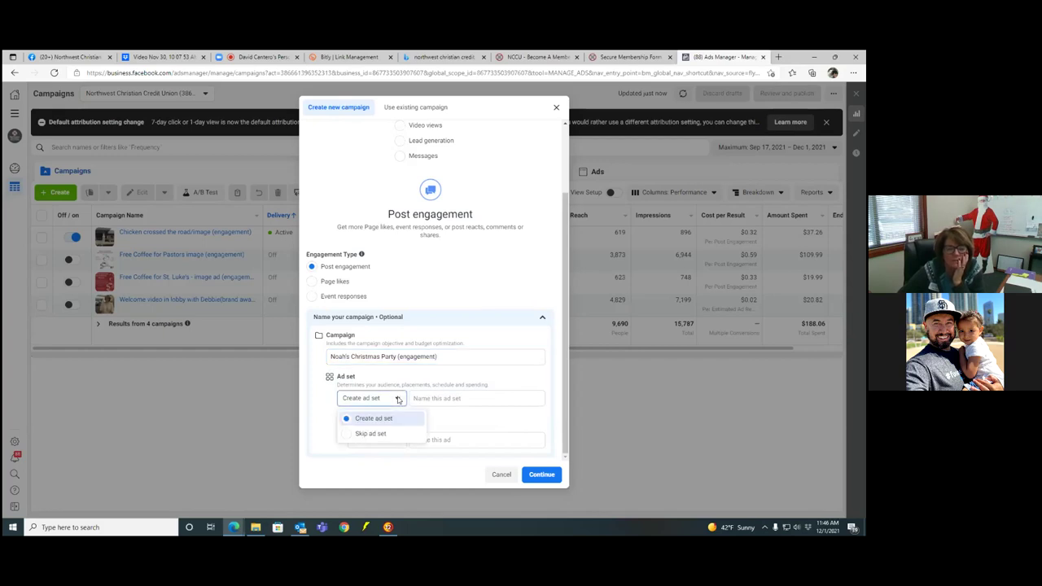
{"action": "left_click", "coordinate": [410, 420]}
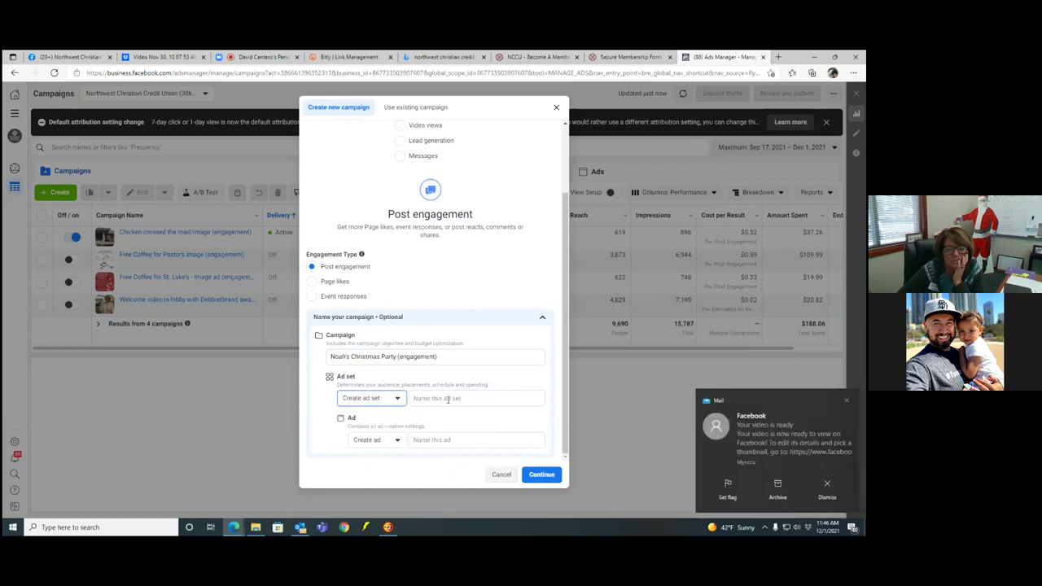
{"action": "left_click", "coordinate": [445, 398]}
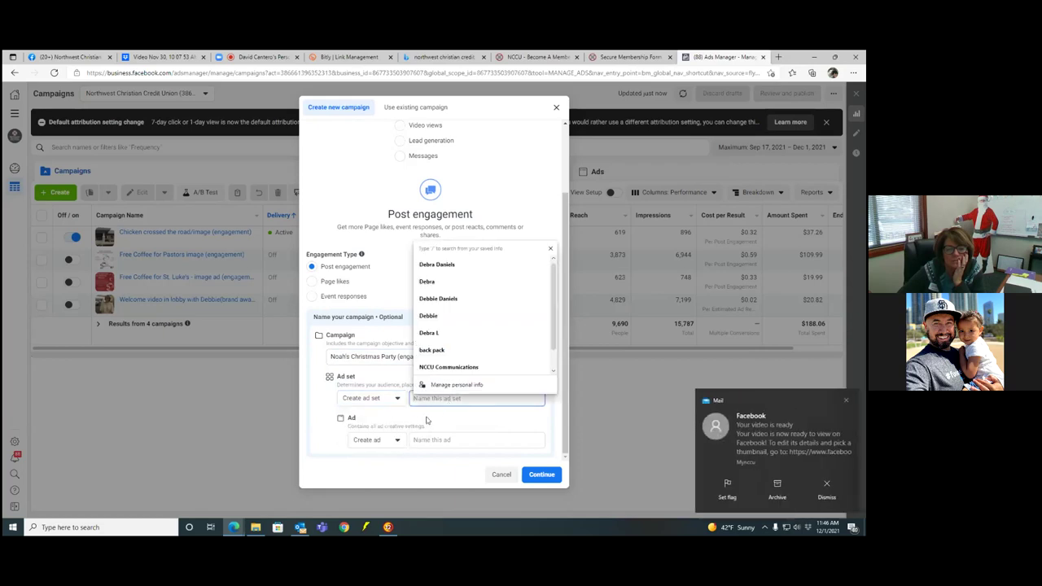
{"action": "left_click", "coordinate": [444, 418]}
{"action": "left_click", "coordinate": [451, 357]}
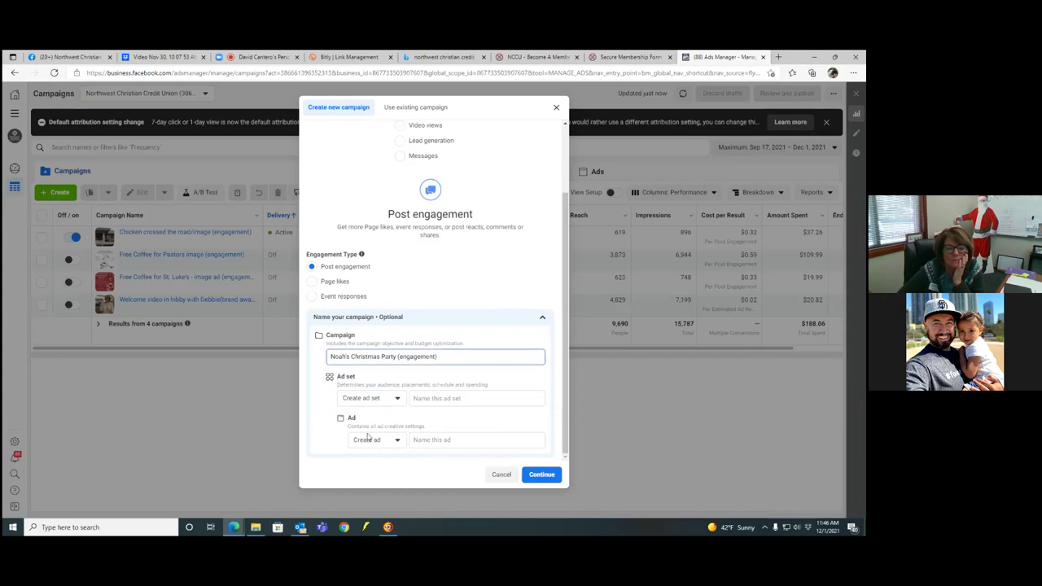
{"action": "left_click", "coordinate": [431, 397]}
{"action": "left_click", "coordinate": [446, 417]}
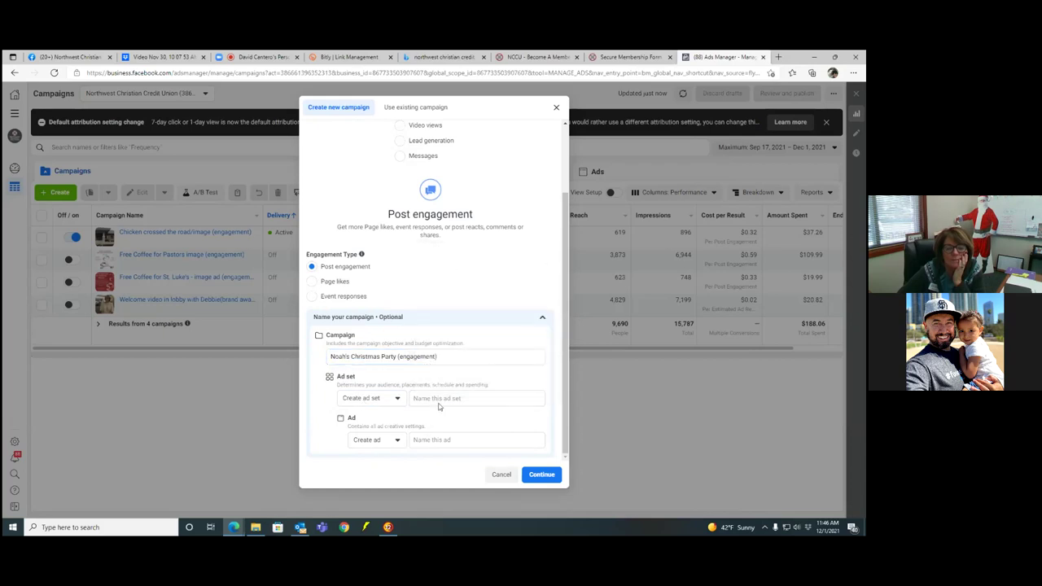
Name the new ad set "nampa $5 a day", dismissing the autofill suggestions.
{"action": "left_click", "coordinate": [437, 402]}
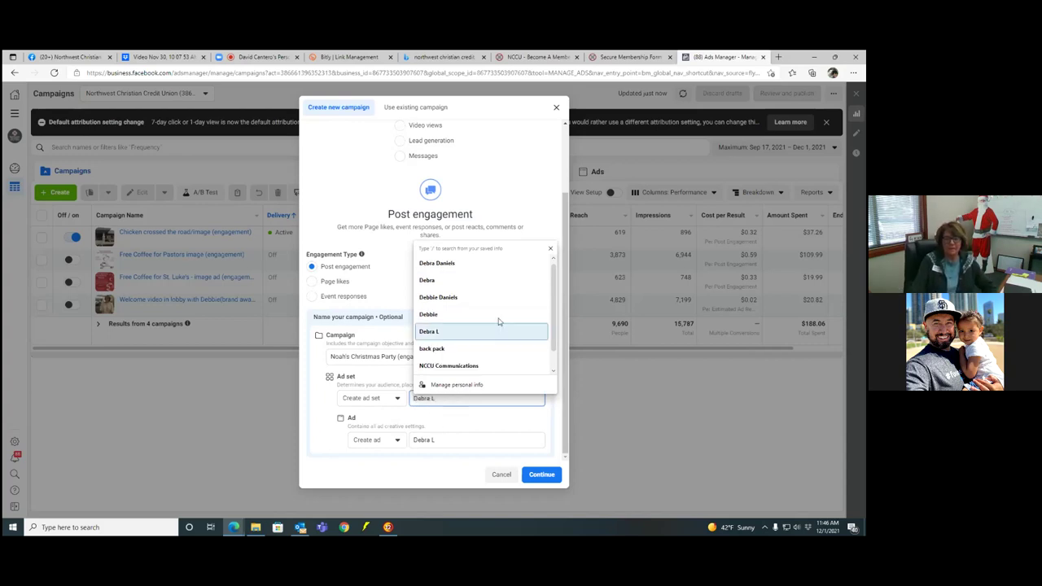
{"action": "left_click", "coordinate": [550, 250]}
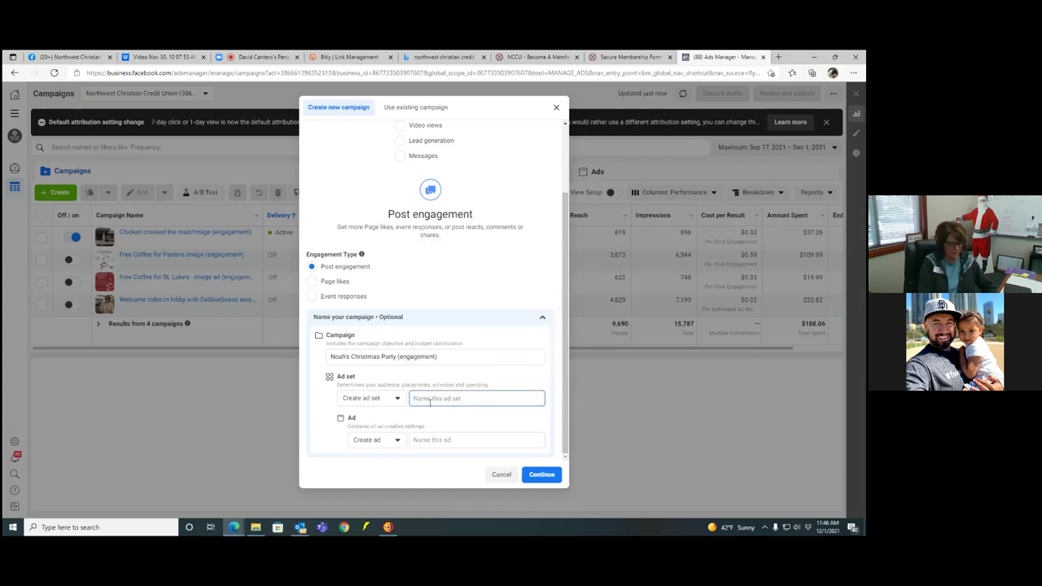
{"action": "type", "text": "namp"}
{"action": "type", "text": "S"}
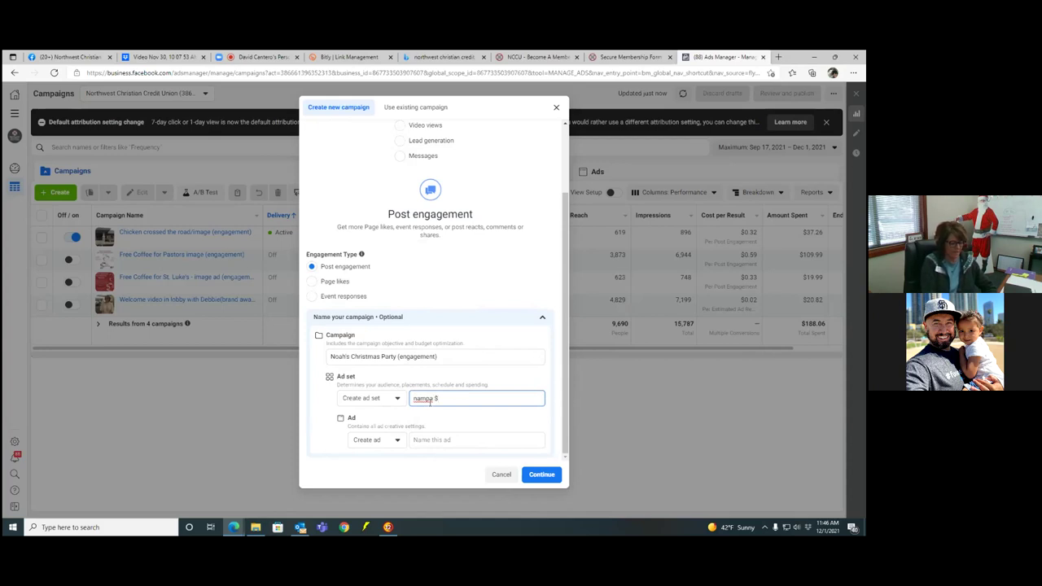
{"action": "type", "text": "5"}
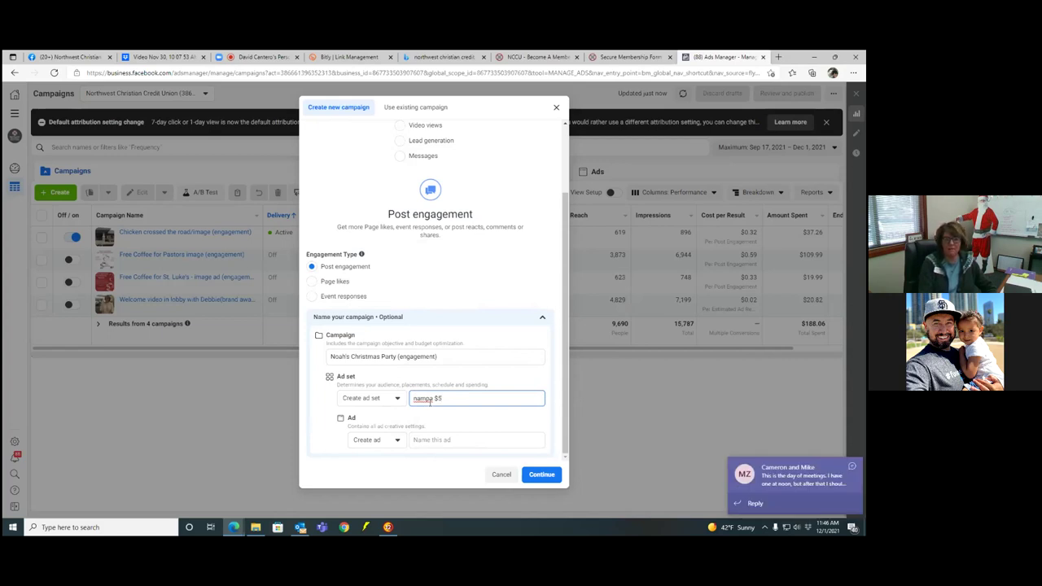
{"action": "type", "text": " a day"}
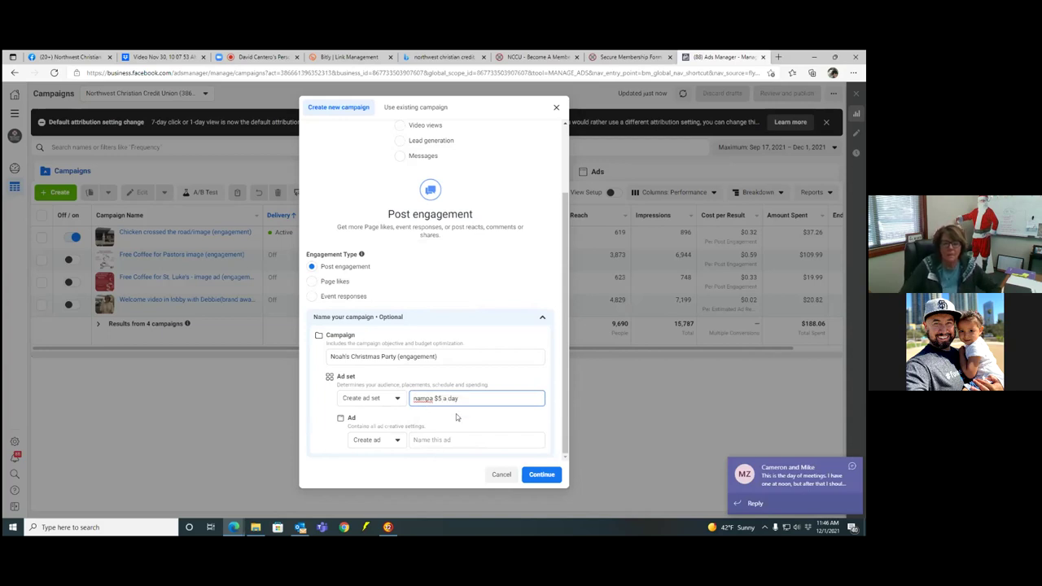
Name the ad "me in video" and continue to the campaign settings.
{"action": "left_click", "coordinate": [429, 439]}
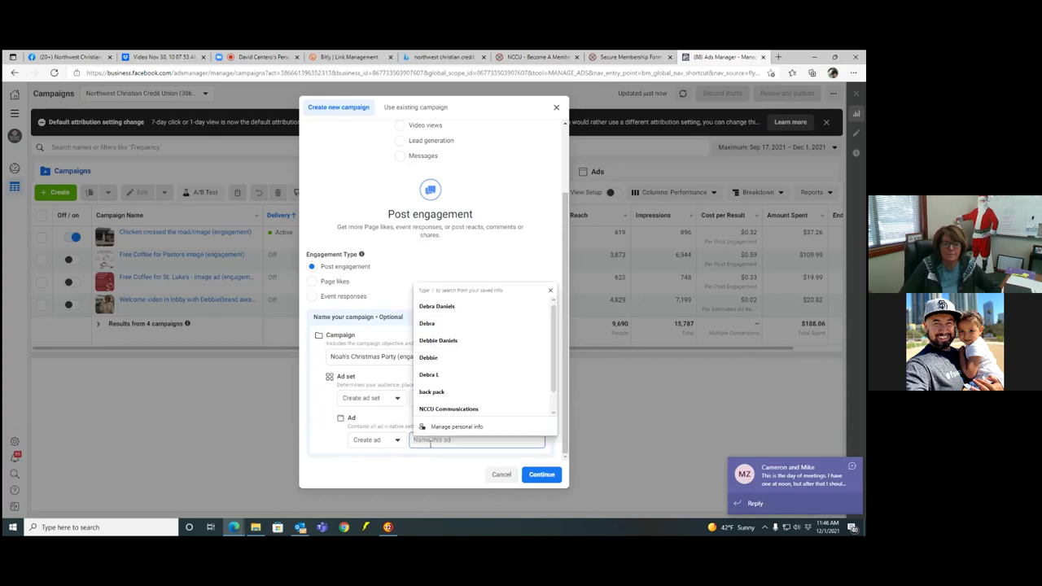
{"action": "key", "text": "Escape"}
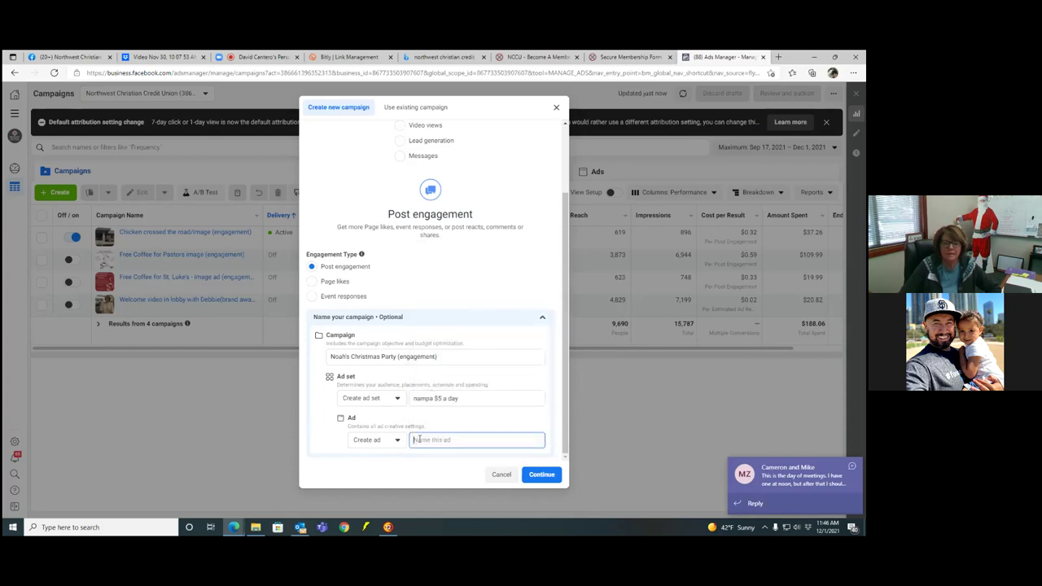
{"action": "type", "text": "v"}
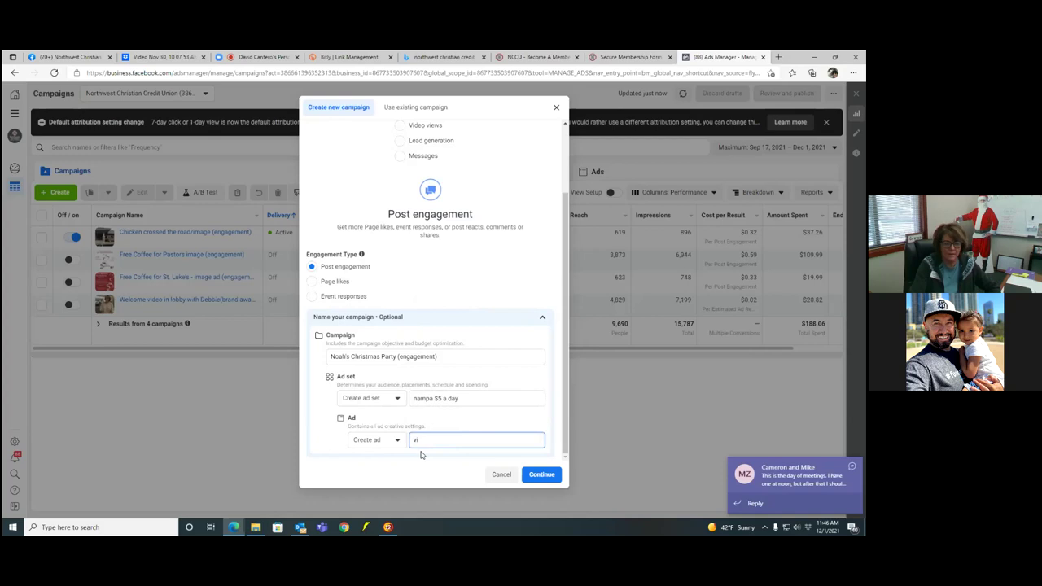
{"action": "key", "text": "BackSpace"}
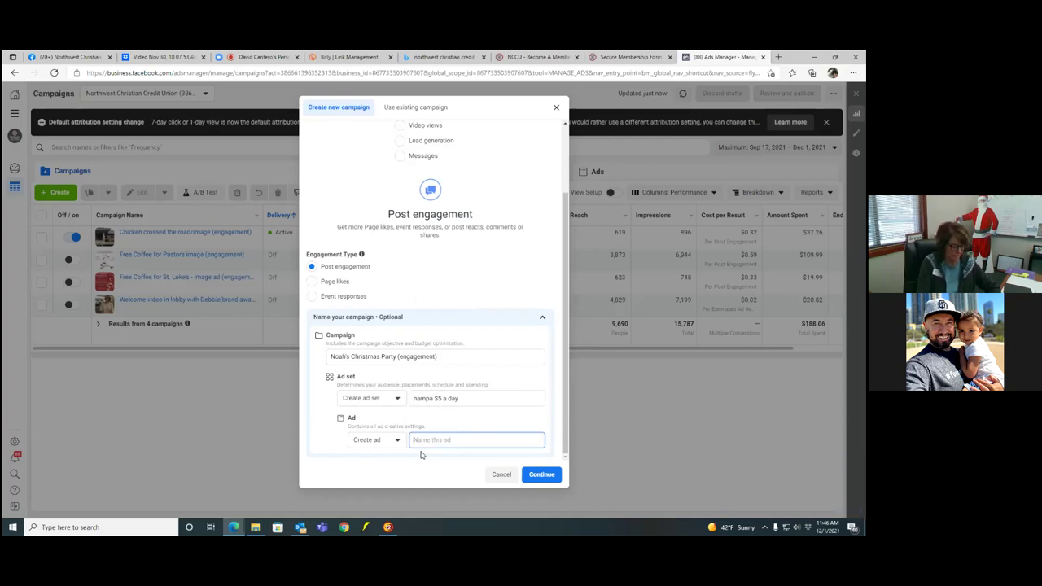
{"action": "type", "text": "me in"}
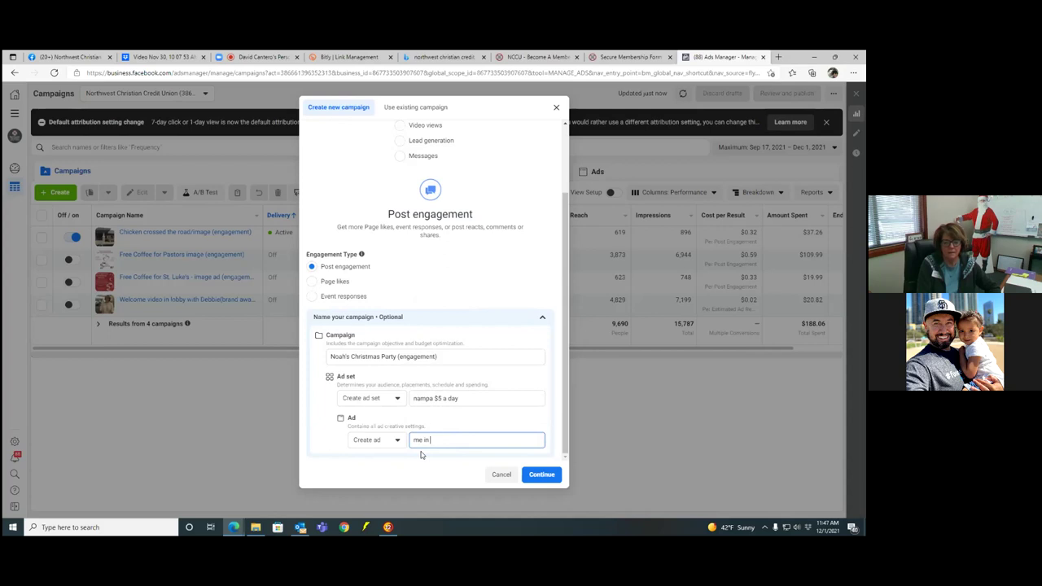
{"action": "type", "text": " video"}
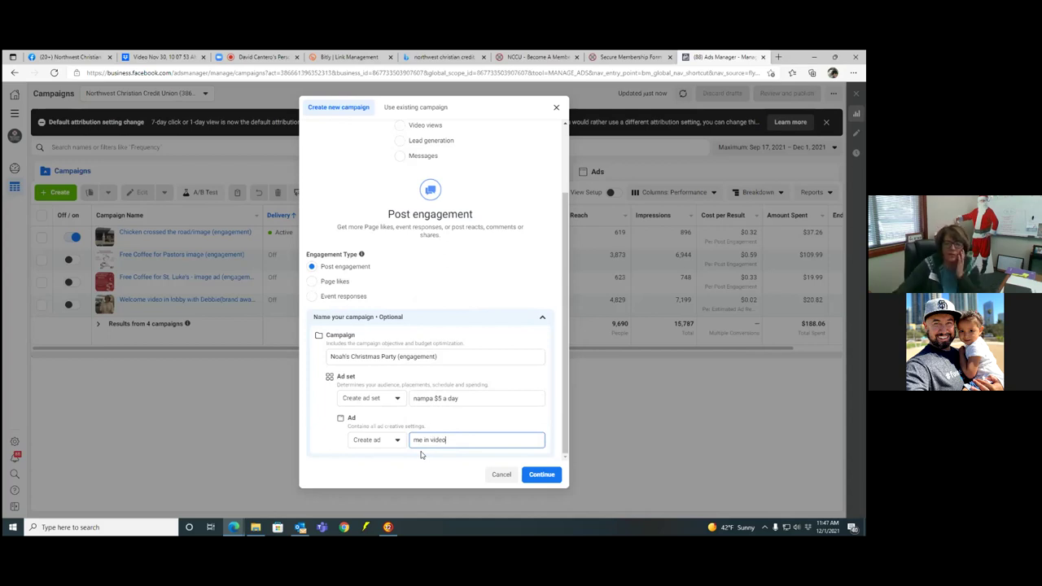
{"action": "left_click", "coordinate": [548, 477]}
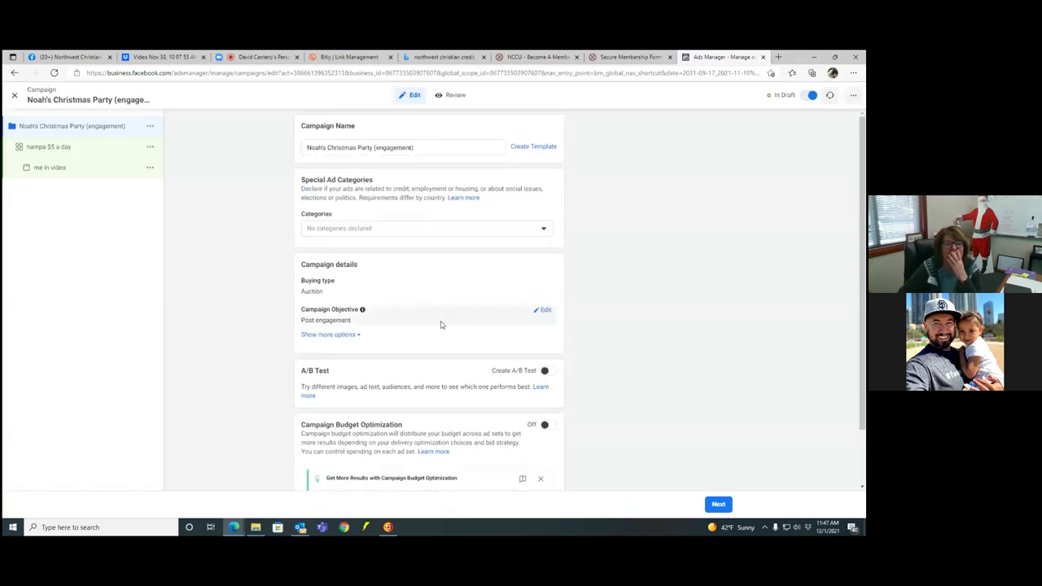
Declare Credit as the campaign's special ad category and proceed to the ad set settings.
{"action": "left_click", "coordinate": [542, 230]}
{"action": "left_click", "coordinate": [310, 256]}
{"action": "left_click", "coordinate": [749, 285]}
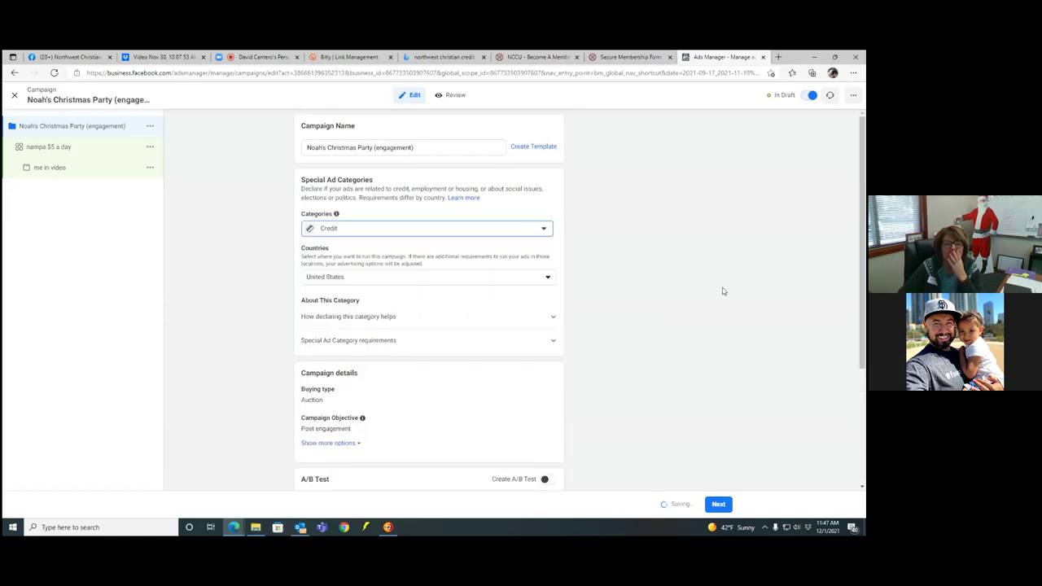
{"action": "scroll", "coordinate": [613, 310], "scroll_direction": "down", "scroll_amount": 2}
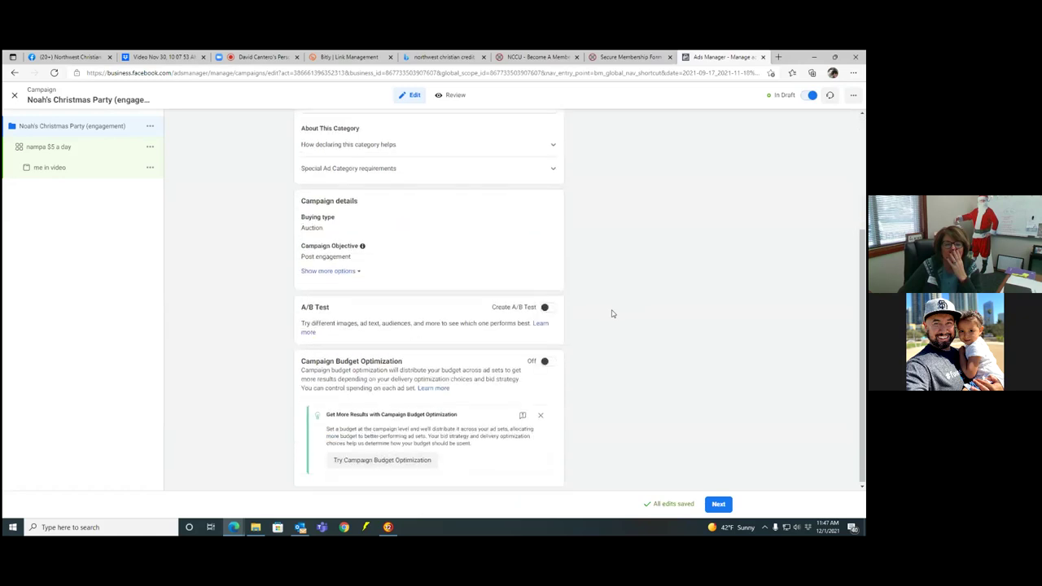
{"action": "left_click", "coordinate": [718, 504]}
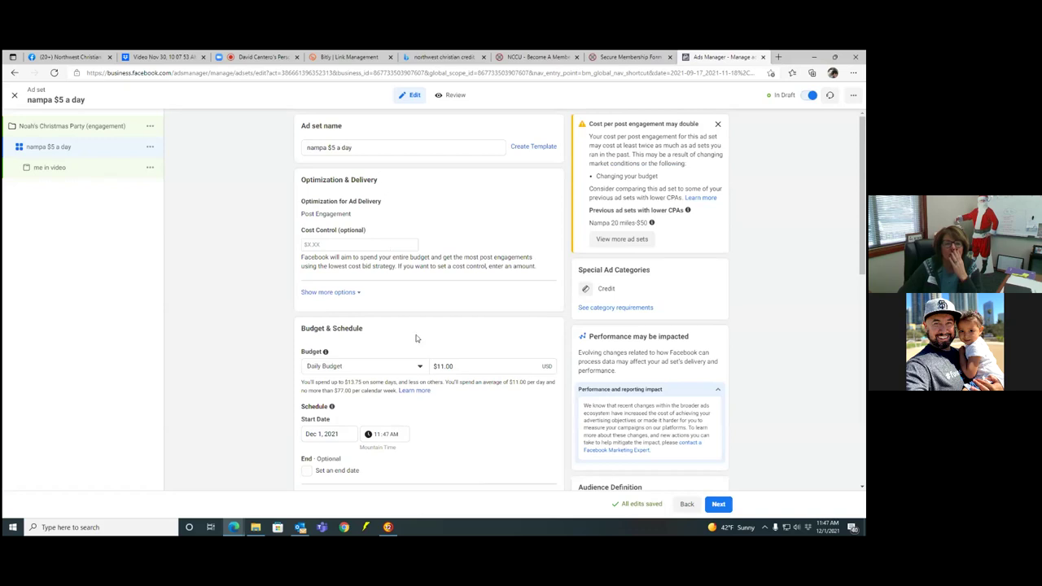
Set the ad set's daily budget to $5.
{"action": "scroll", "coordinate": [416, 338], "scroll_direction": "down", "scroll_amount": 2}
{"action": "left_click", "coordinate": [478, 252]}
{"action": "key", "text": "BackSpace"}
{"action": "key", "text": "BackSpace"}
{"action": "type", "text": "5"}
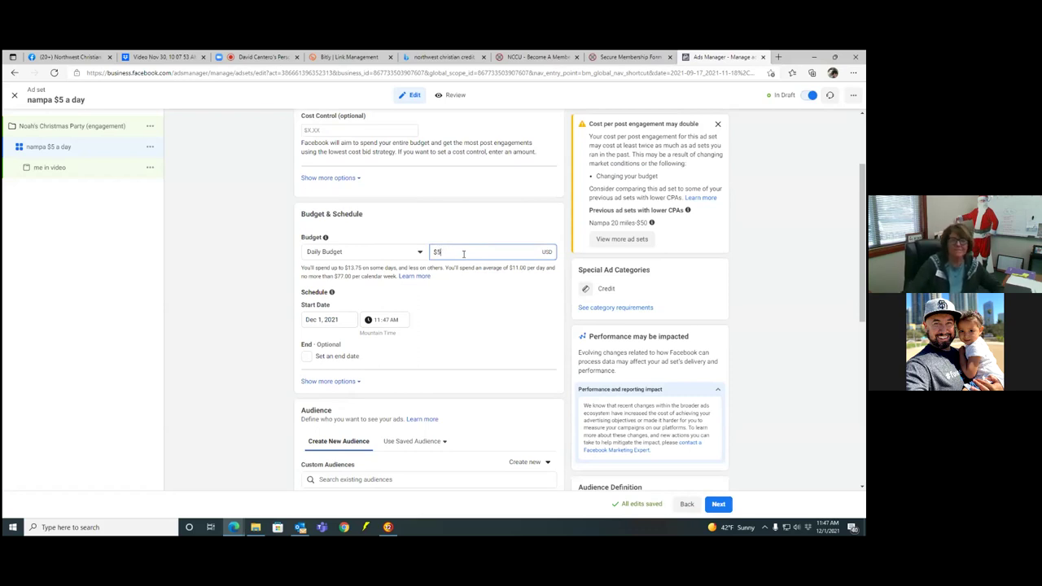
Schedule the ad set to start on Dec 2, 2021 at 6:00 AM.
{"action": "left_click", "coordinate": [341, 319]}
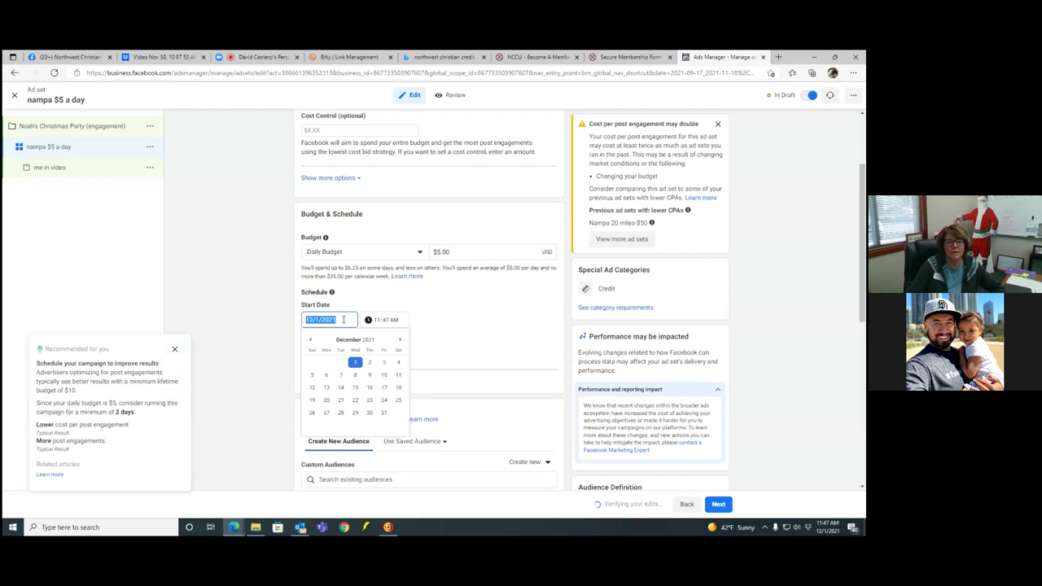
{"action": "left_click", "coordinate": [367, 358]}
{"action": "left_click", "coordinate": [395, 321]}
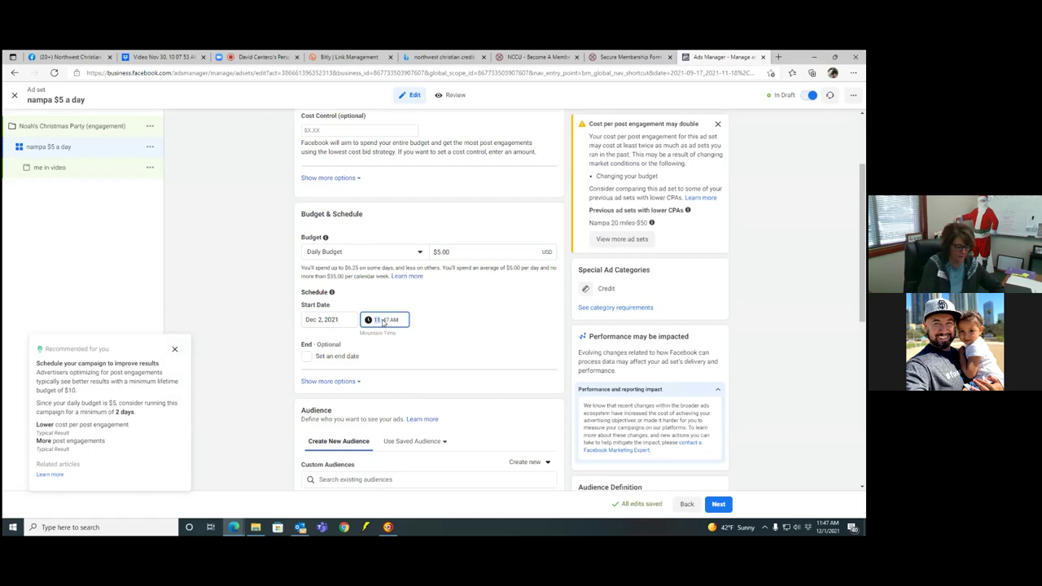
{"action": "type", "text": "6:00"}
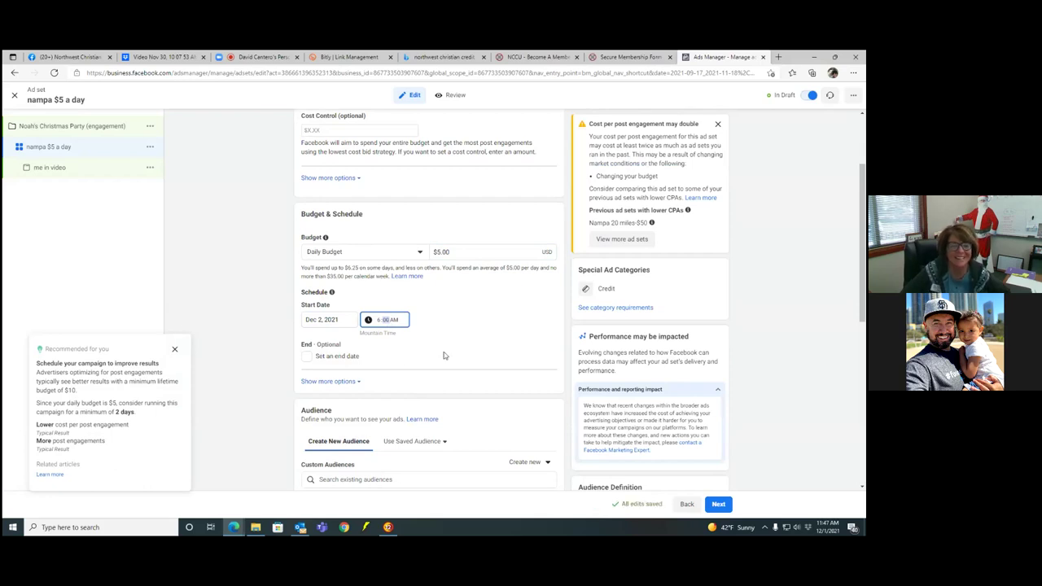
Enable an end date for the ad set and set it to Dec 8, 2021 at 6:00 PM.
{"action": "left_click", "coordinate": [307, 358]}
{"action": "left_click", "coordinate": [345, 379]}
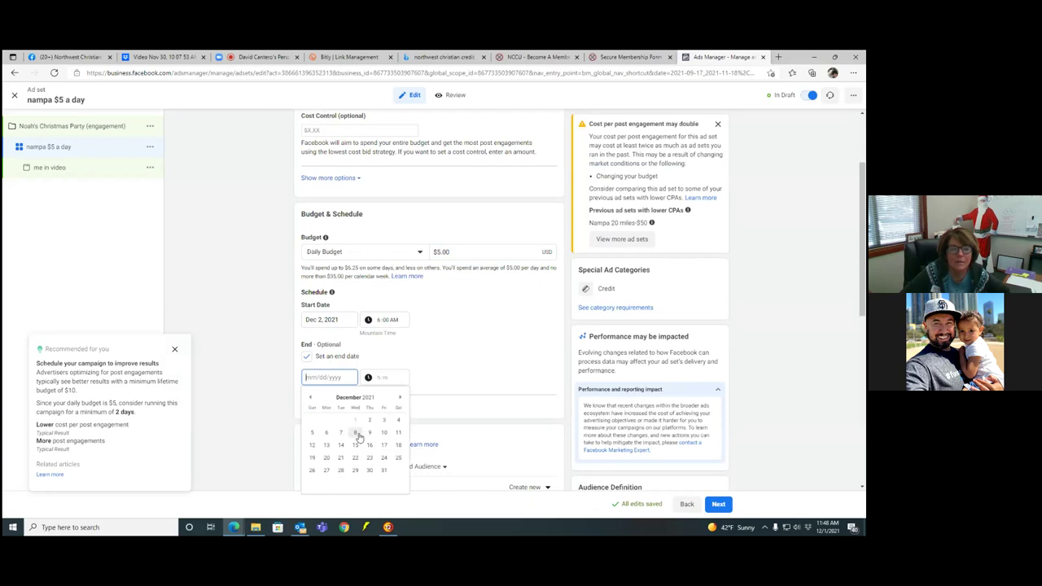
{"action": "left_click", "coordinate": [358, 437]}
{"action": "left_click", "coordinate": [387, 380]}
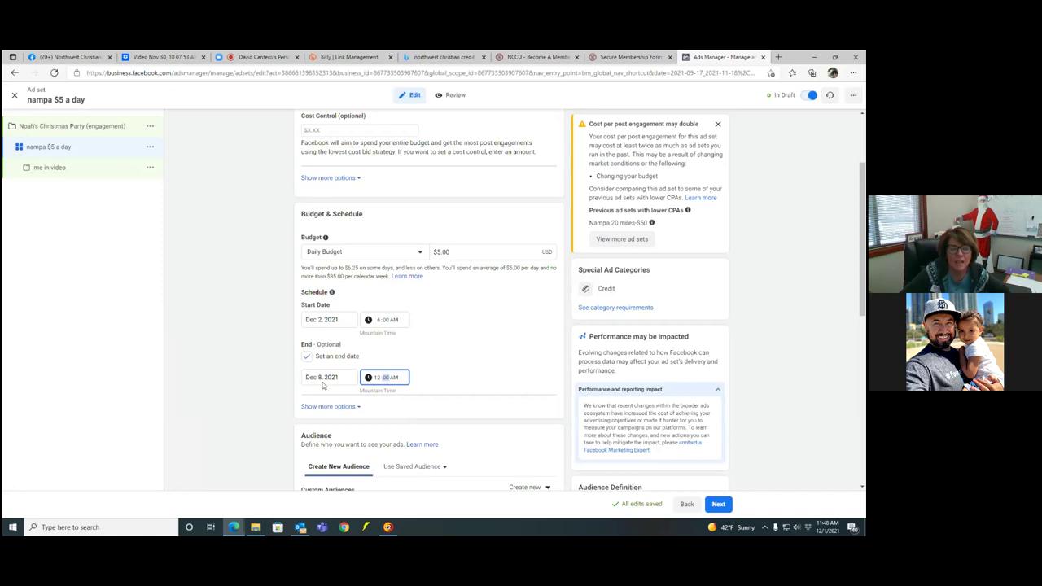
{"action": "left_click", "coordinate": [377, 381]}
{"action": "type", "text": "6"}
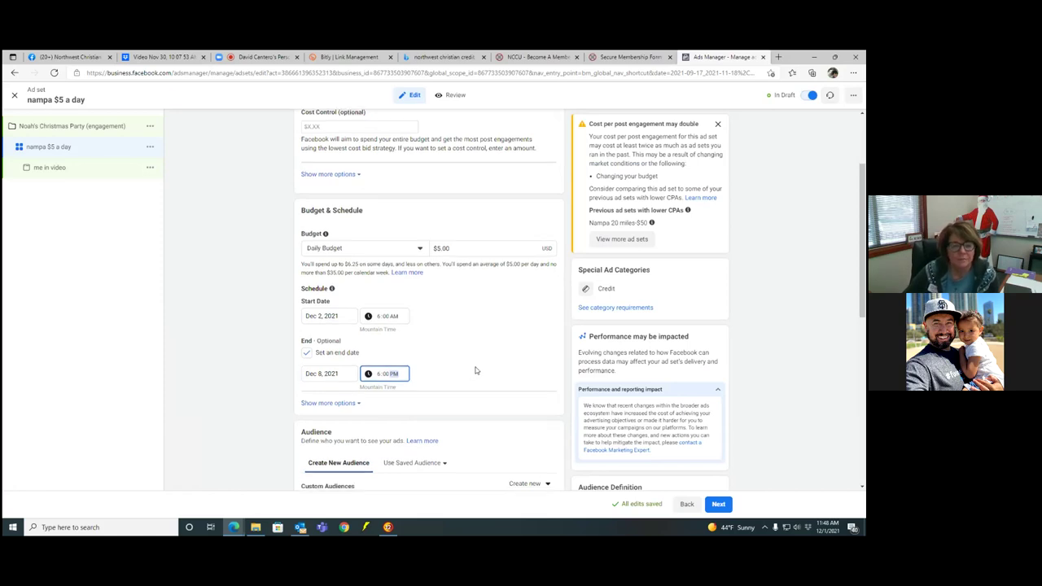
Change the audience location from United States to the city of Nampa, Idaho.
{"action": "scroll", "coordinate": [476, 370], "scroll_direction": "down", "scroll_amount": 3}
{"action": "scroll", "coordinate": [476, 370], "scroll_direction": "down", "scroll_amount": 3}
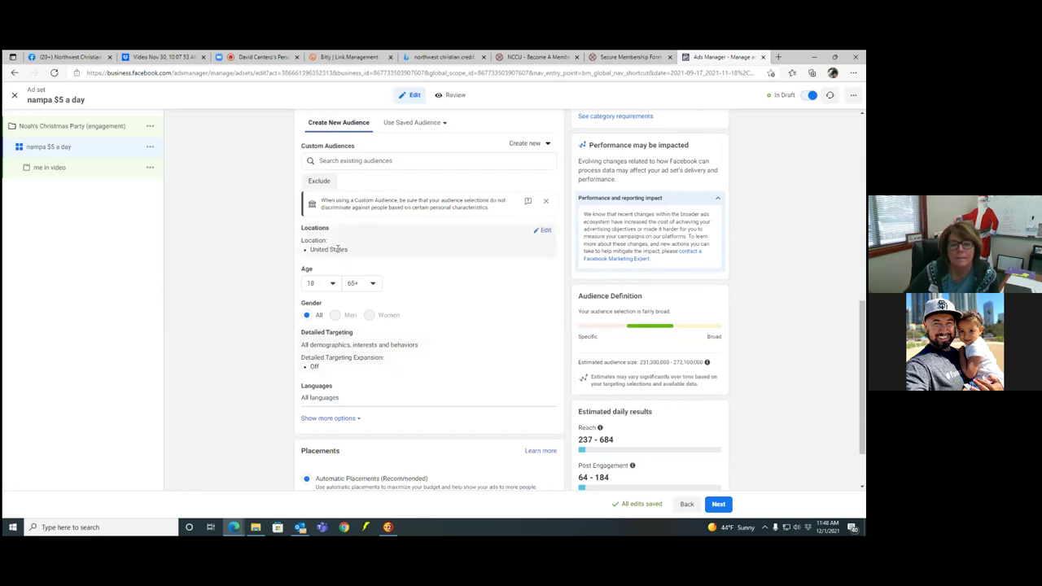
{"action": "left_click", "coordinate": [544, 230]}
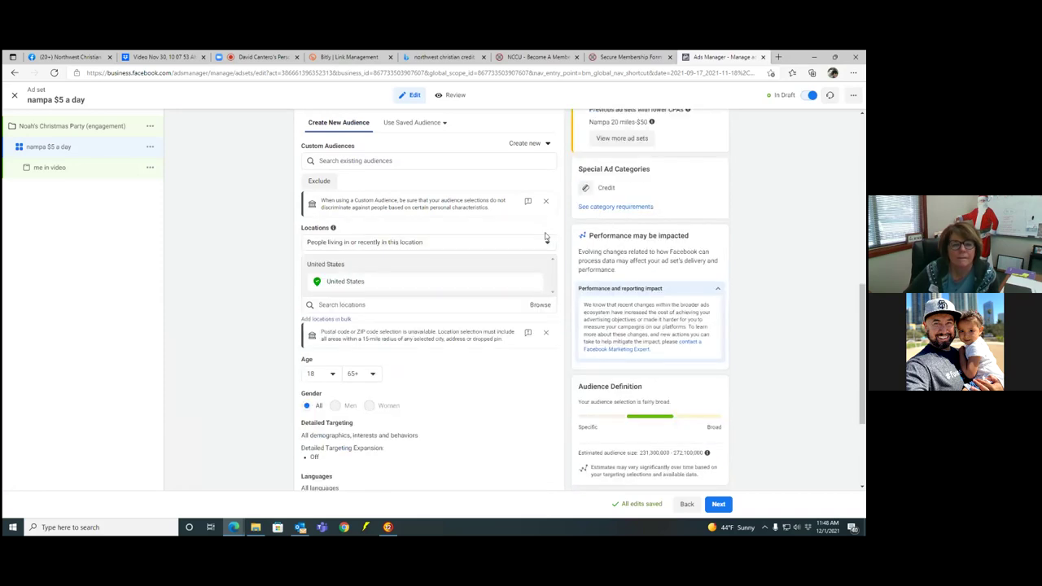
{"action": "left_click", "coordinate": [370, 306]}
{"action": "type", "text": "n"}
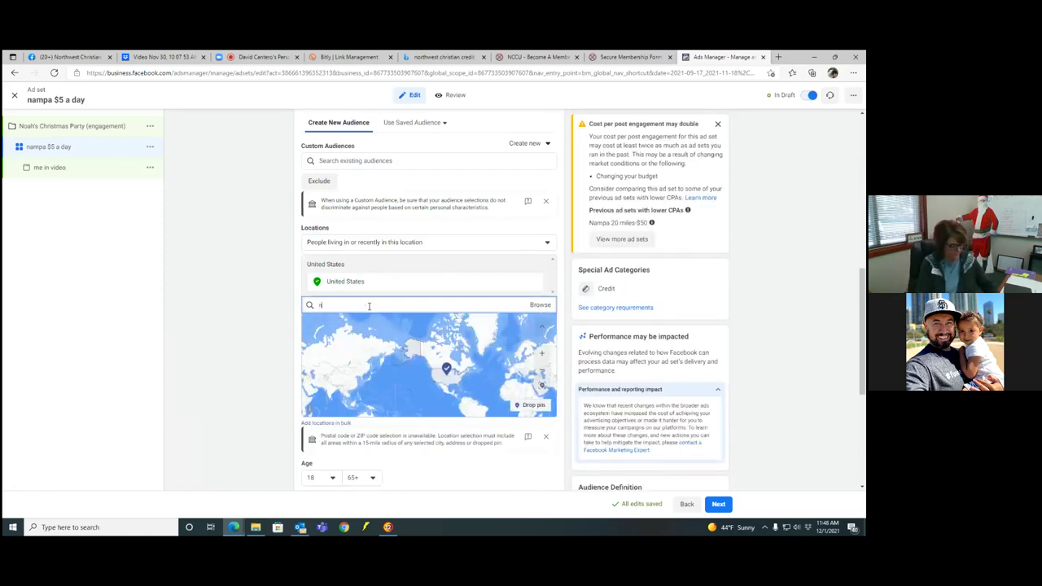
{"action": "type", "text": "ampa"}
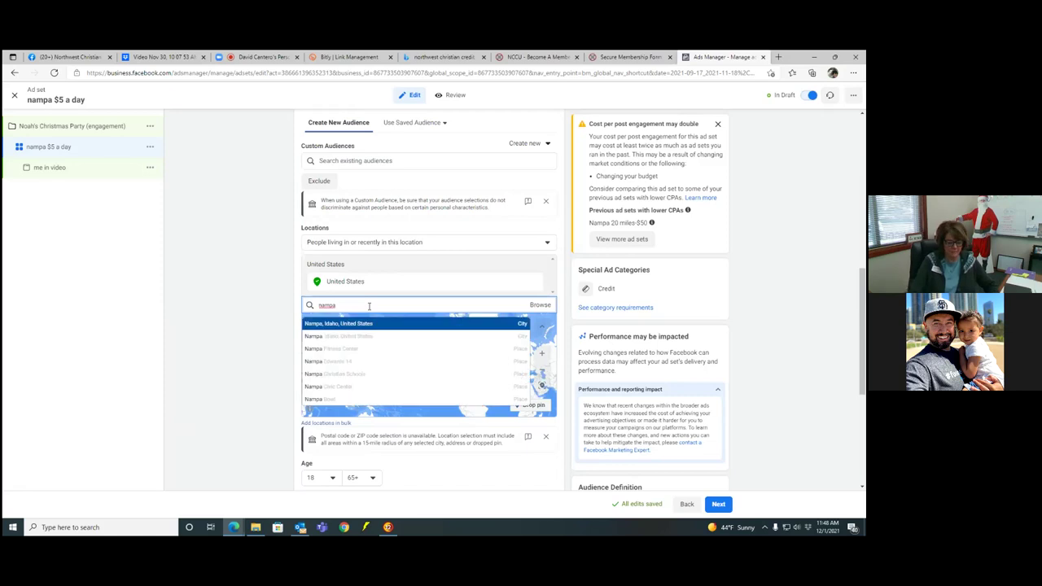
{"action": "key", "text": "Return"}
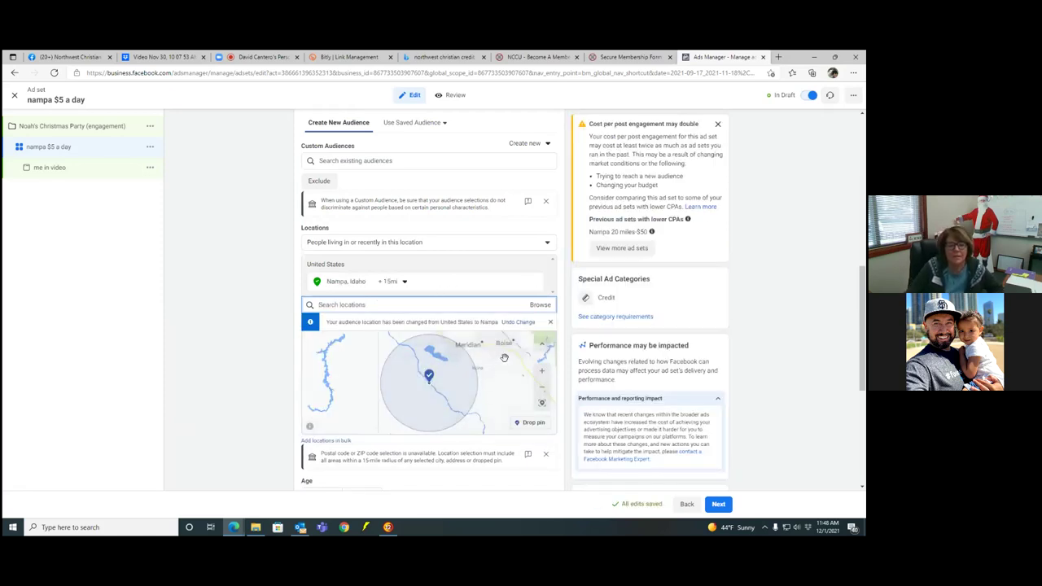
Restrict the location targeting to people living in this location and proceed to the ad settings.
{"action": "left_click", "coordinate": [540, 242]}
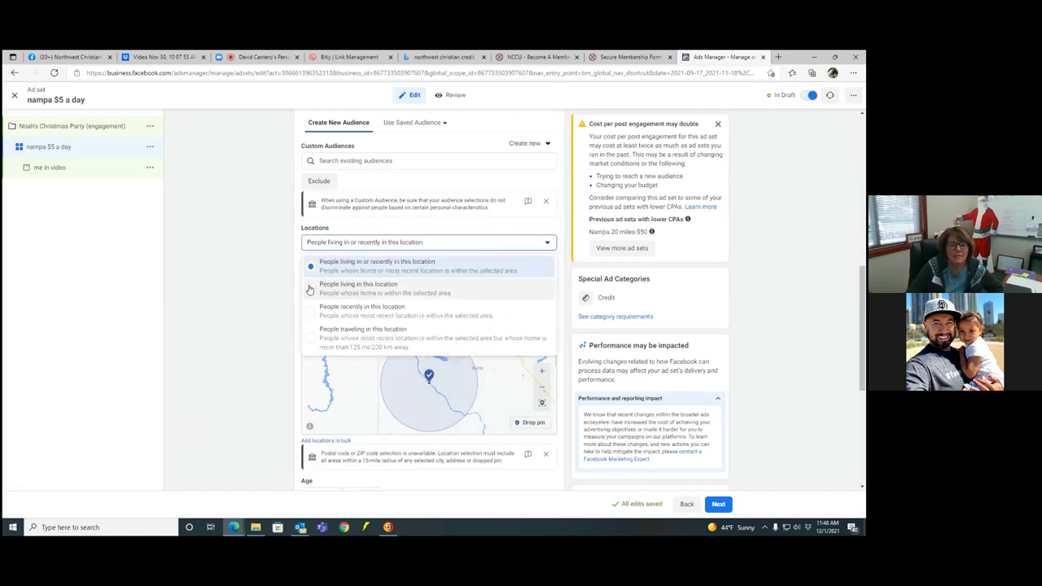
{"action": "left_click", "coordinate": [359, 285]}
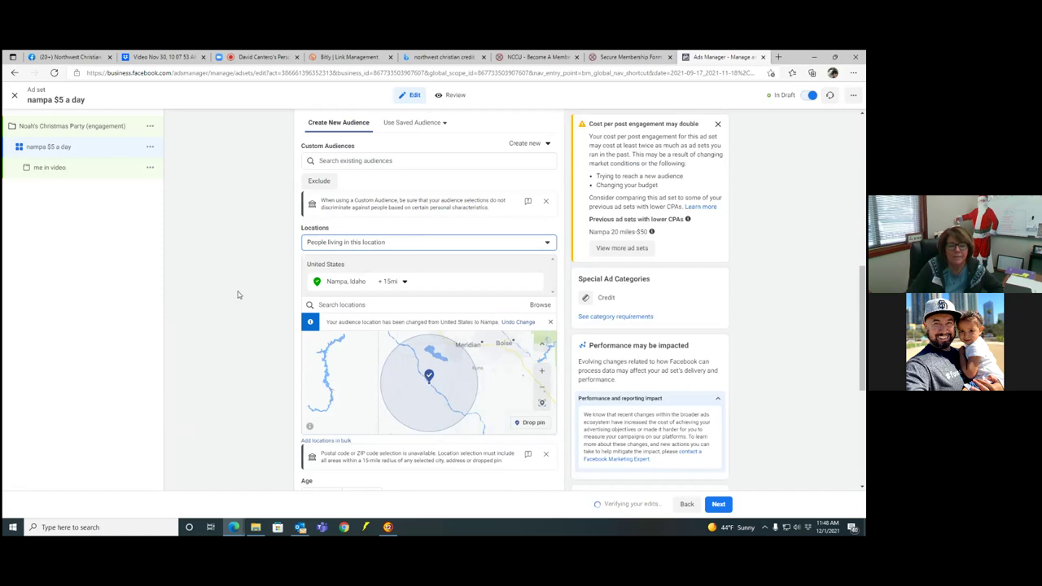
{"action": "scroll", "coordinate": [238, 294], "scroll_direction": "down", "scroll_amount": 4}
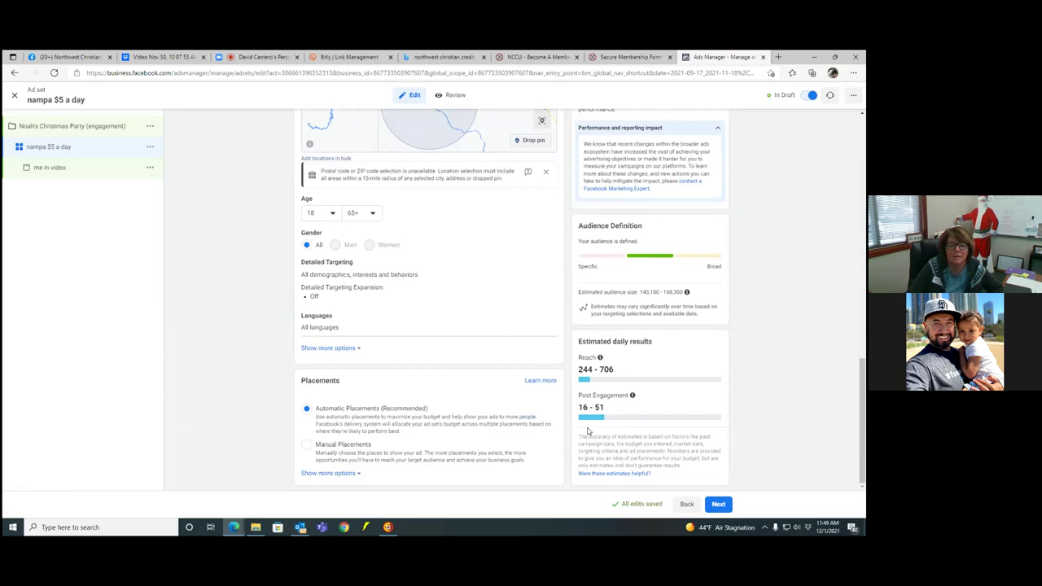
{"action": "left_click", "coordinate": [716, 506]}
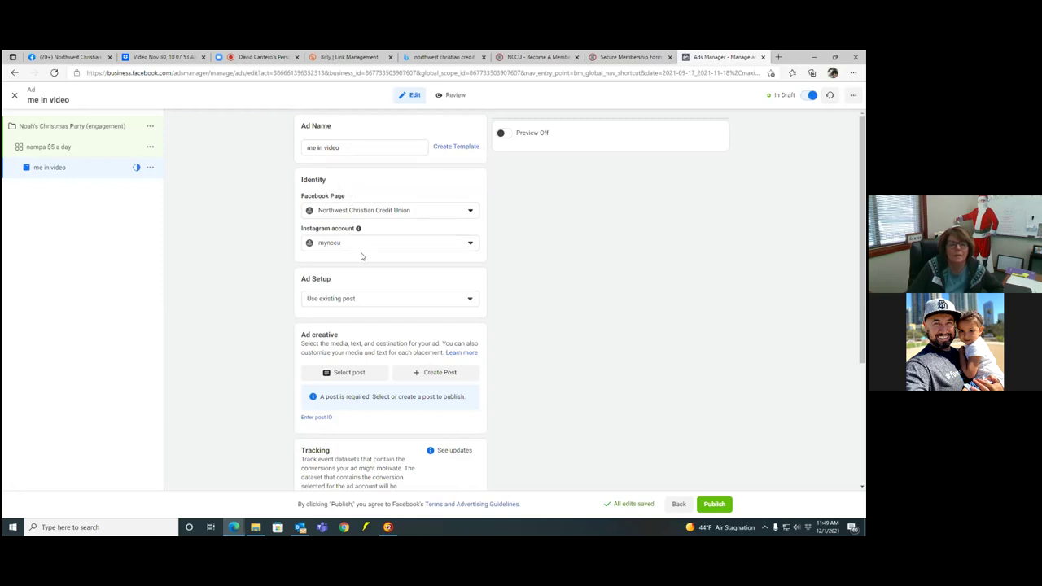
Use the existing Facebook video post "Noah's Christmas Party INVITE!" from Dec 1, 2021 as the ad creative.
{"action": "left_click", "coordinate": [362, 373]}
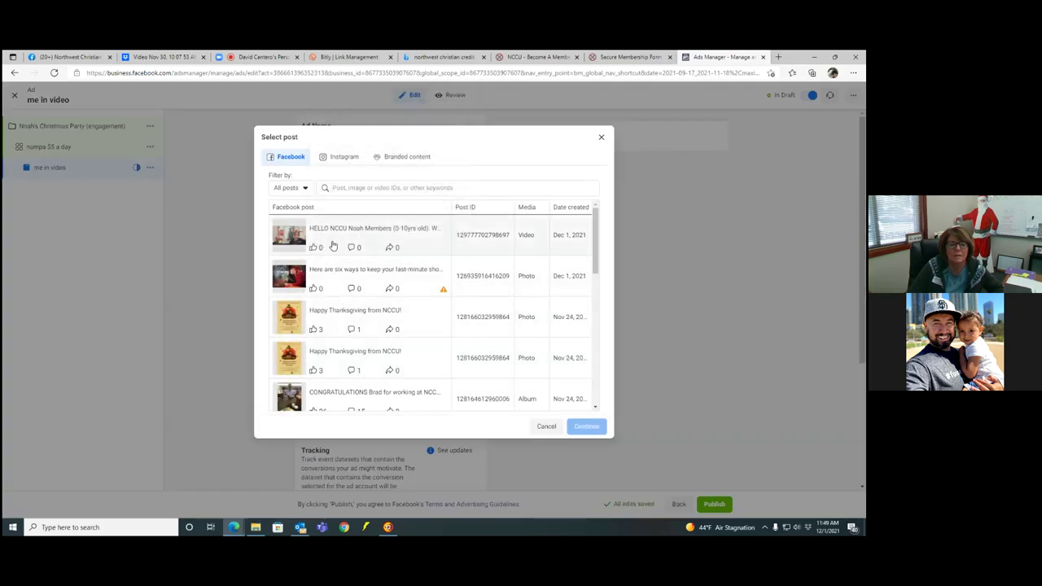
{"action": "left_click", "coordinate": [330, 247]}
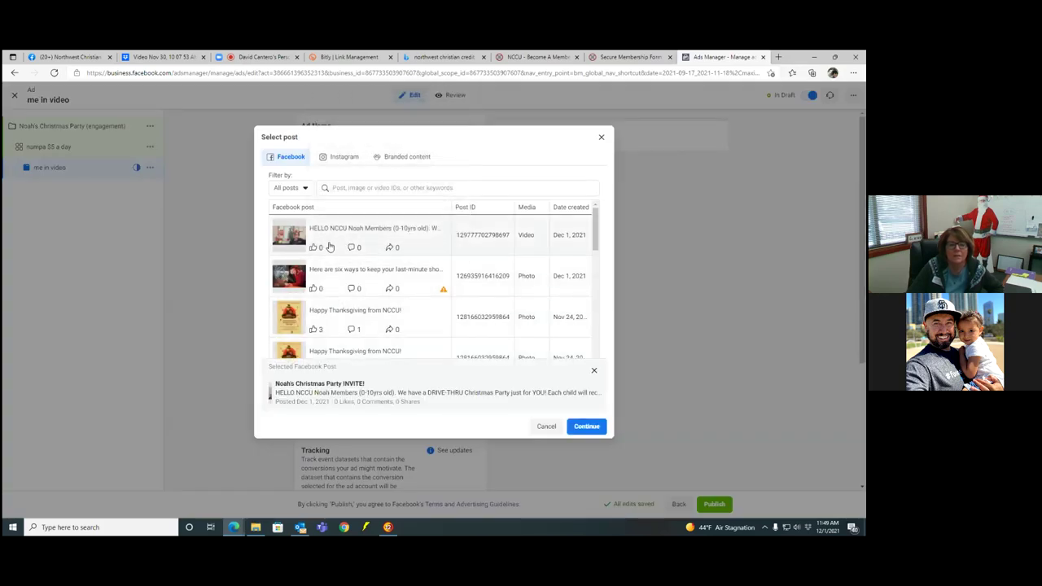
{"action": "left_click", "coordinate": [597, 426]}
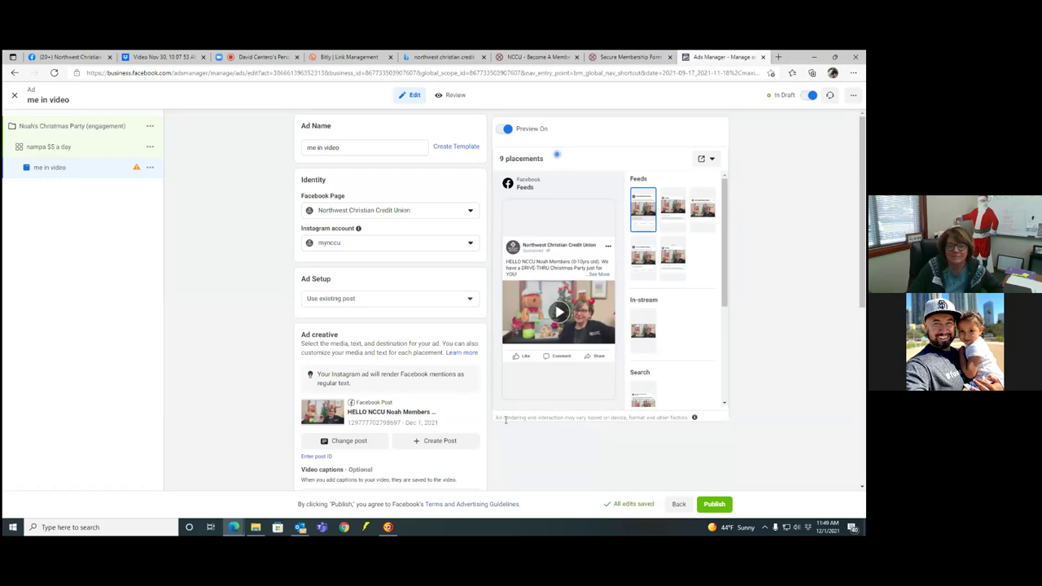
{"action": "scroll", "coordinate": [597, 412], "scroll_direction": "down", "scroll_amount": 1}
{"action": "scroll", "coordinate": [606, 399], "scroll_direction": "down", "scroll_amount": 4}
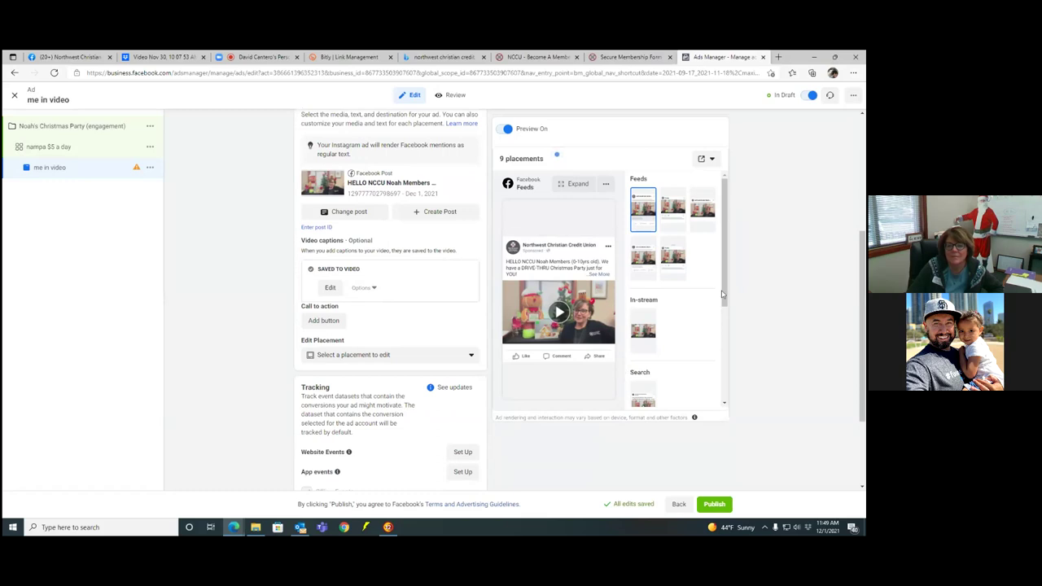
Start adding a call to action to the ad post and copy the web address of the credit union's secure membership application form.
{"action": "scroll", "coordinate": [724, 306], "scroll_direction": "down", "scroll_amount": 1}
{"action": "scroll", "coordinate": [724, 305], "scroll_direction": "down", "scroll_amount": 3}
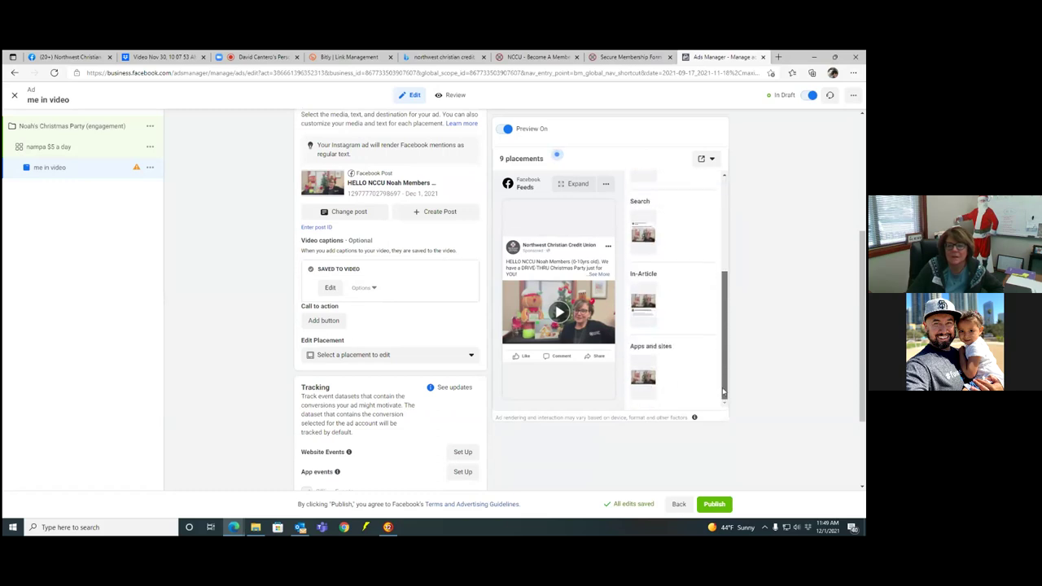
{"action": "scroll", "coordinate": [409, 415], "scroll_direction": "up", "scroll_amount": 3}
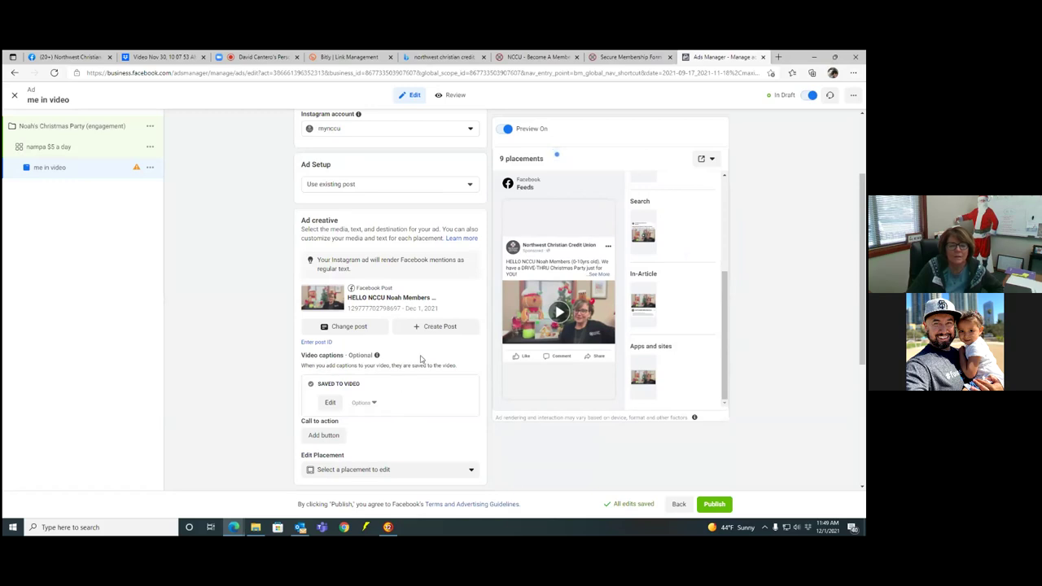
{"action": "scroll", "coordinate": [422, 363], "scroll_direction": "down", "scroll_amount": 4}
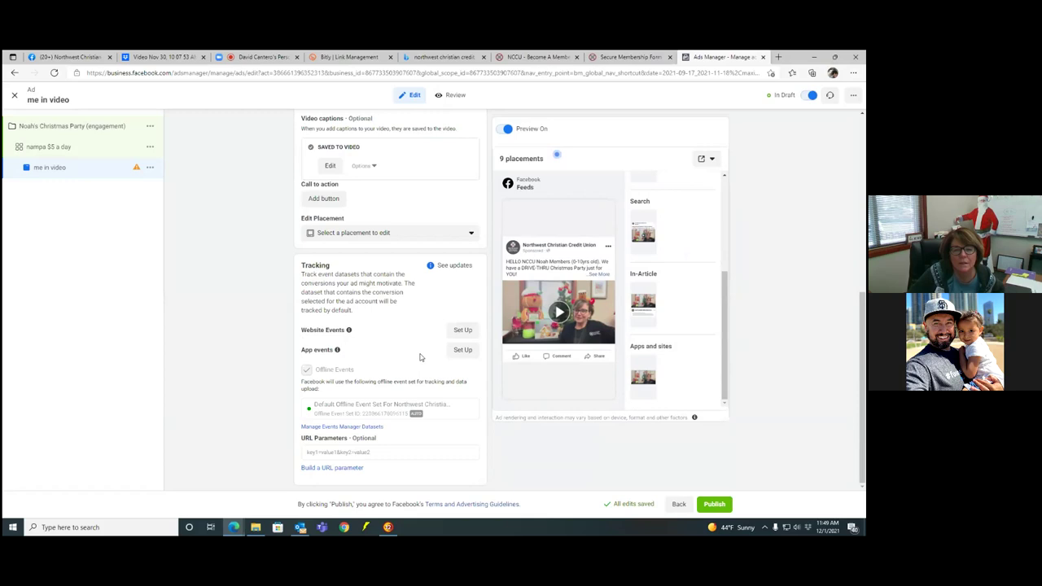
{"action": "scroll", "coordinate": [381, 342], "scroll_direction": "up", "scroll_amount": 1}
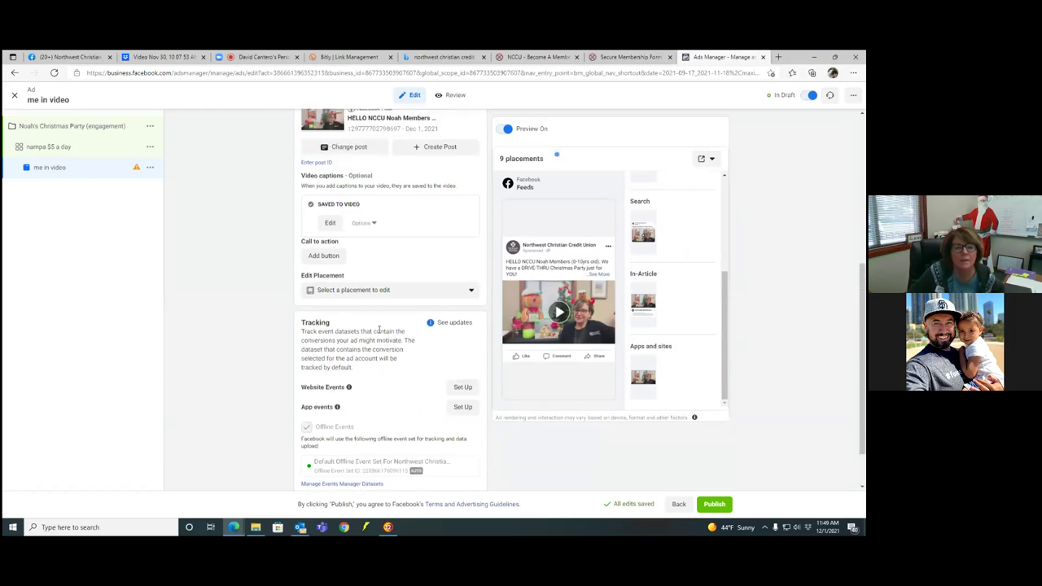
{"action": "left_click", "coordinate": [325, 256]}
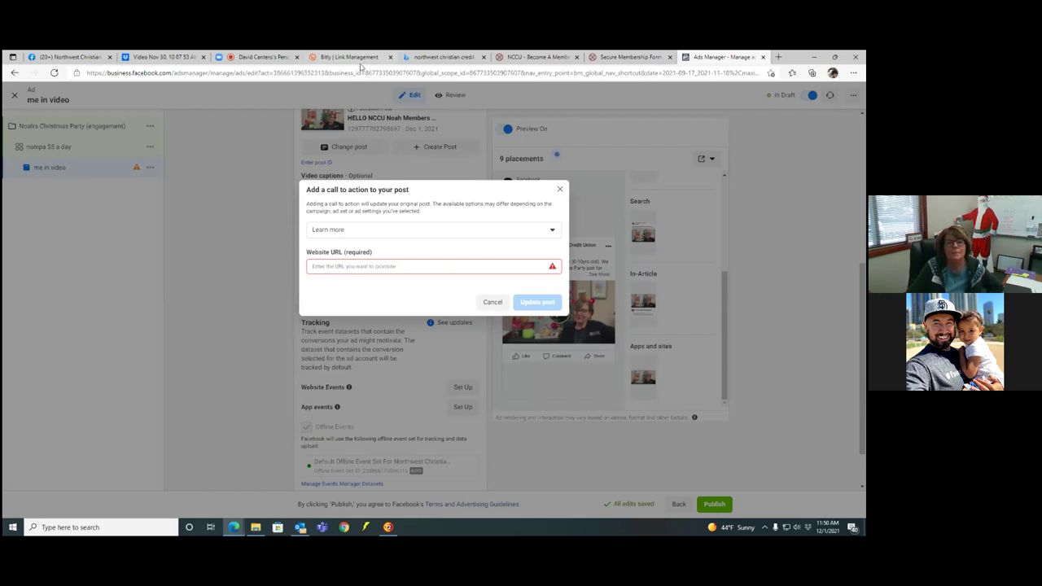
{"action": "left_click", "coordinate": [639, 59]}
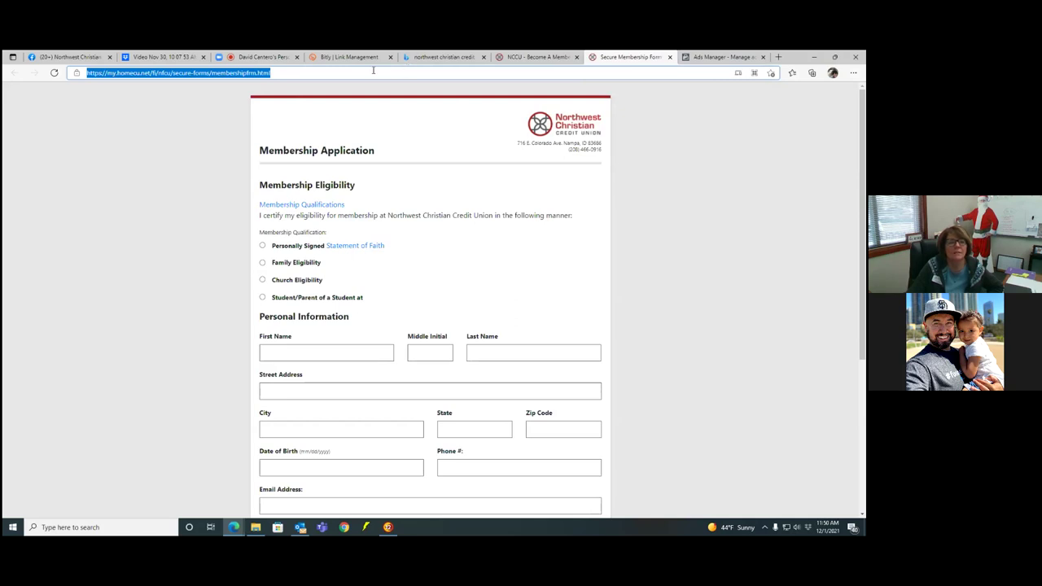
{"action": "left_click_drag", "start_coordinate": [278, 74], "coordinate": [76, 80]}
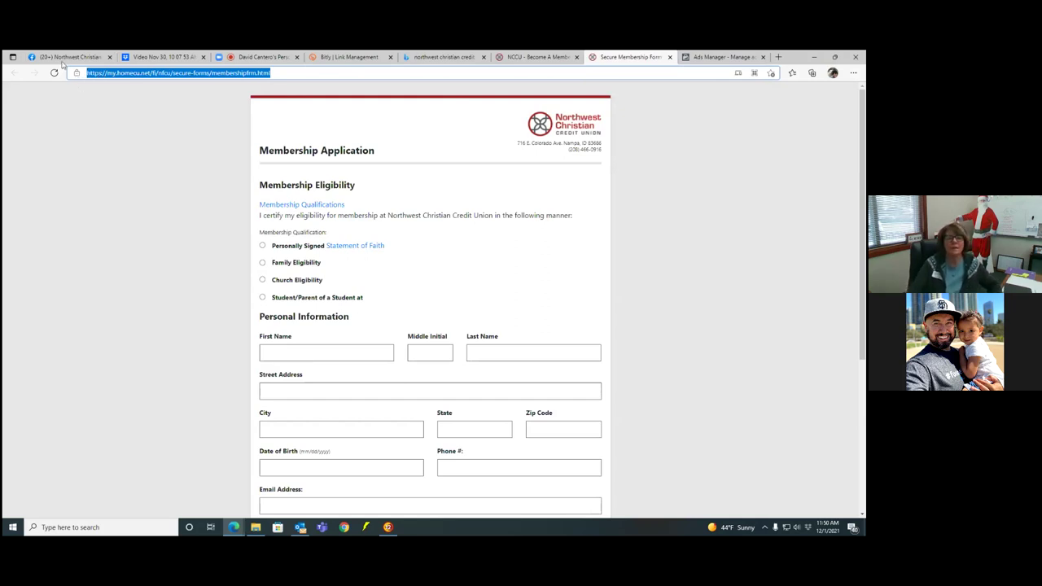
{"action": "left_click", "coordinate": [67, 58]}
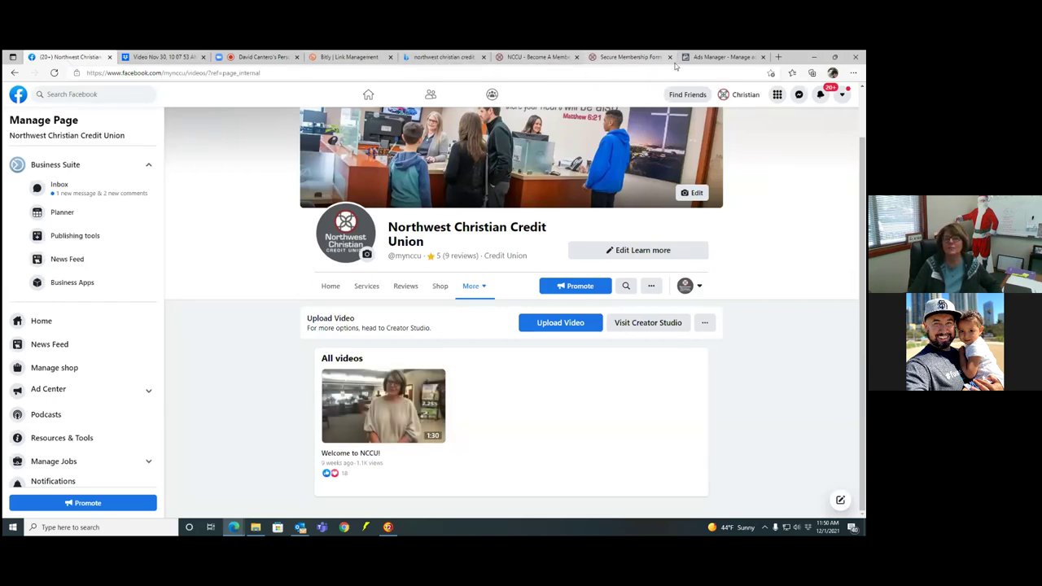
Set the Learn more call to action's website URL to the copied my.homecu.net membership form address and update the post.
{"action": "left_click", "coordinate": [714, 58]}
{"action": "left_click", "coordinate": [403, 267]}
{"action": "type", "text": "https://my.homecu.net/f/nccu/secure-forms/membershipfrm.html"}
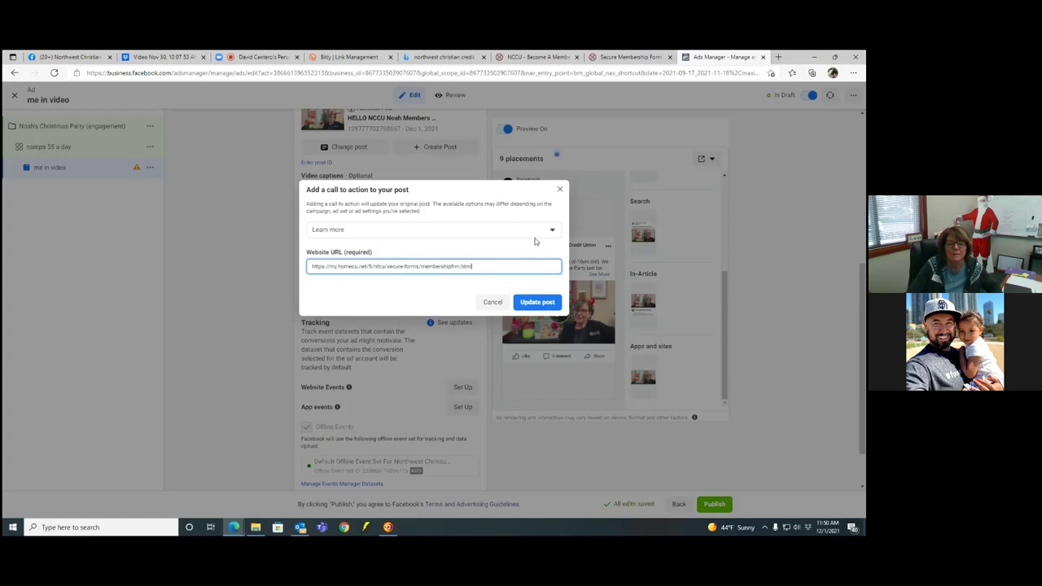
{"action": "left_click", "coordinate": [531, 302]}
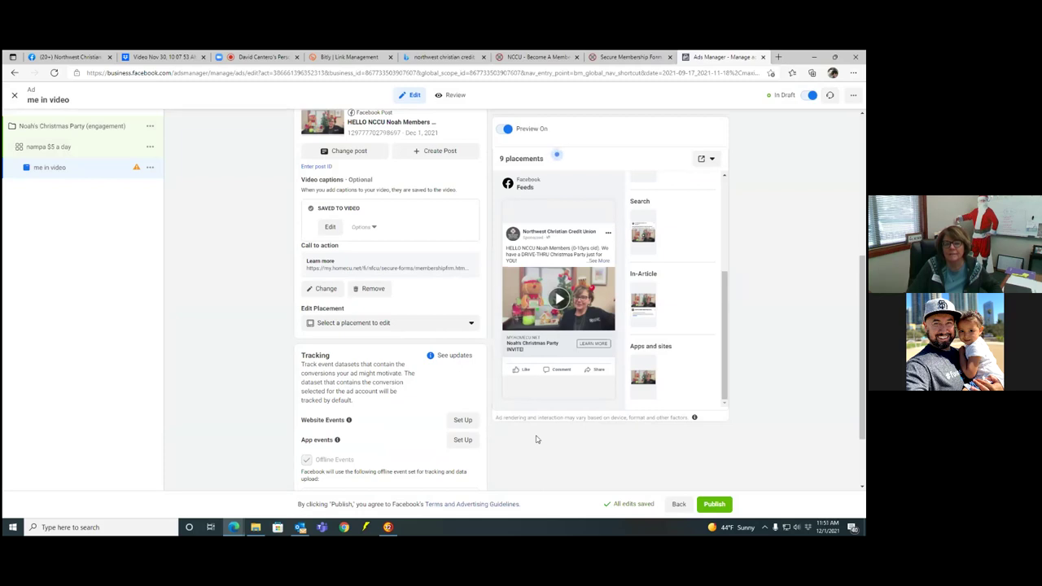
Try to publish the Noah's Christmas Party campaign with its "nampa $5 a day" ad set and "me in video" ad.
{"action": "left_click", "coordinate": [714, 504]}
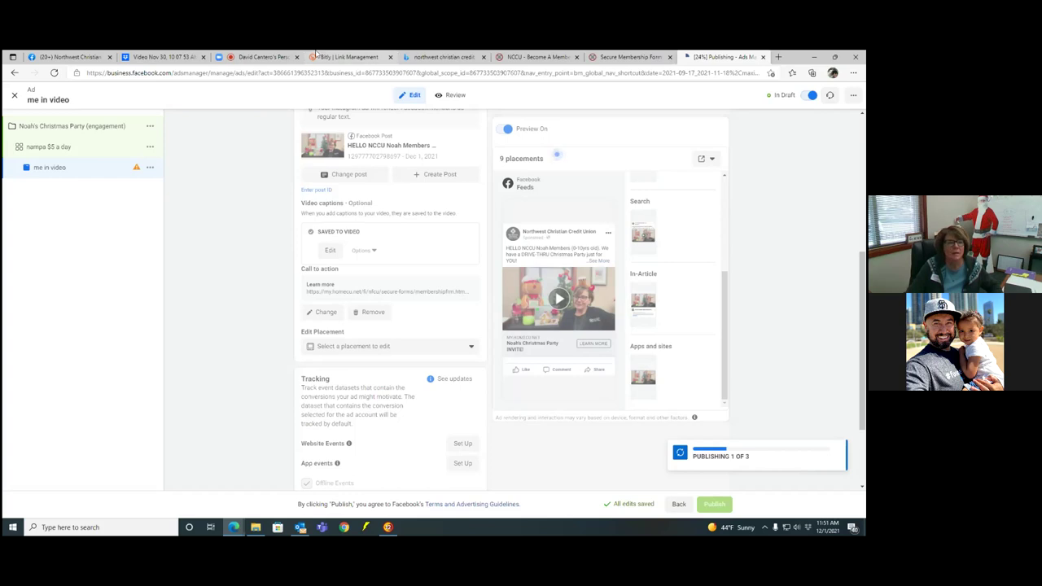
{"action": "left_click", "coordinate": [76, 62]}
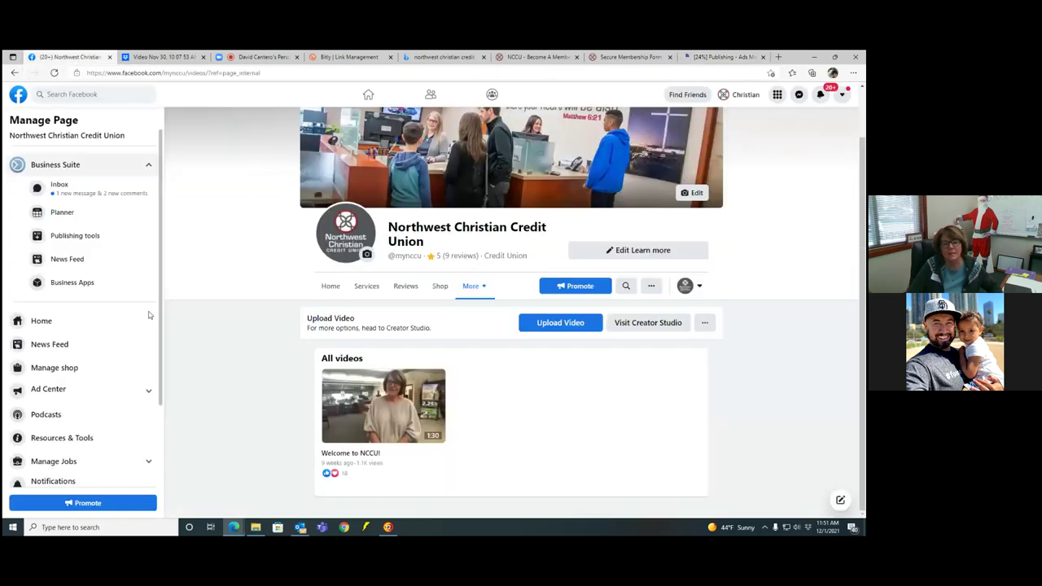
{"action": "scroll", "coordinate": [448, 327], "scroll_direction": "up", "scroll_amount": 1}
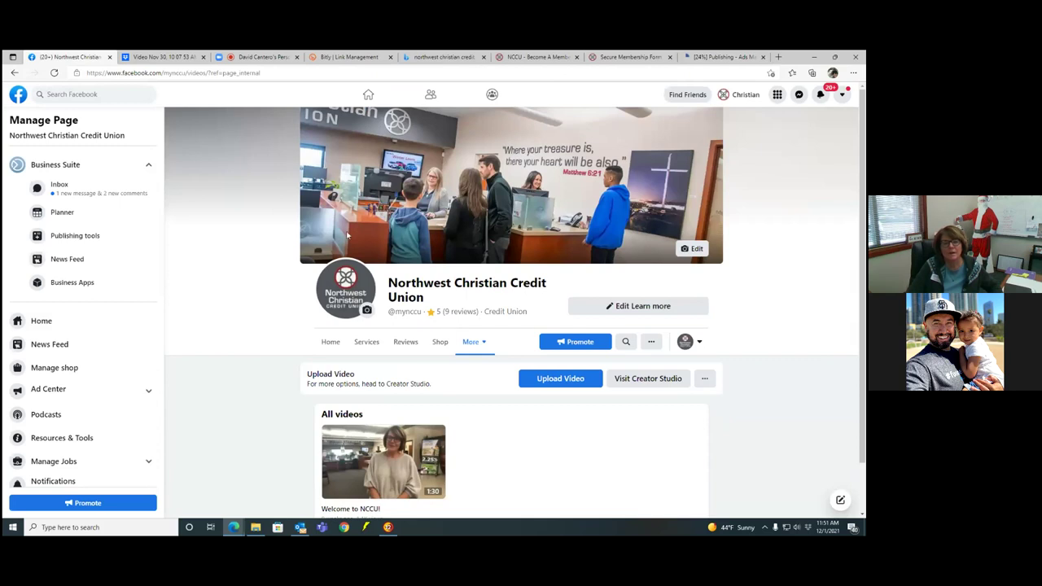
{"action": "left_click", "coordinate": [713, 57]}
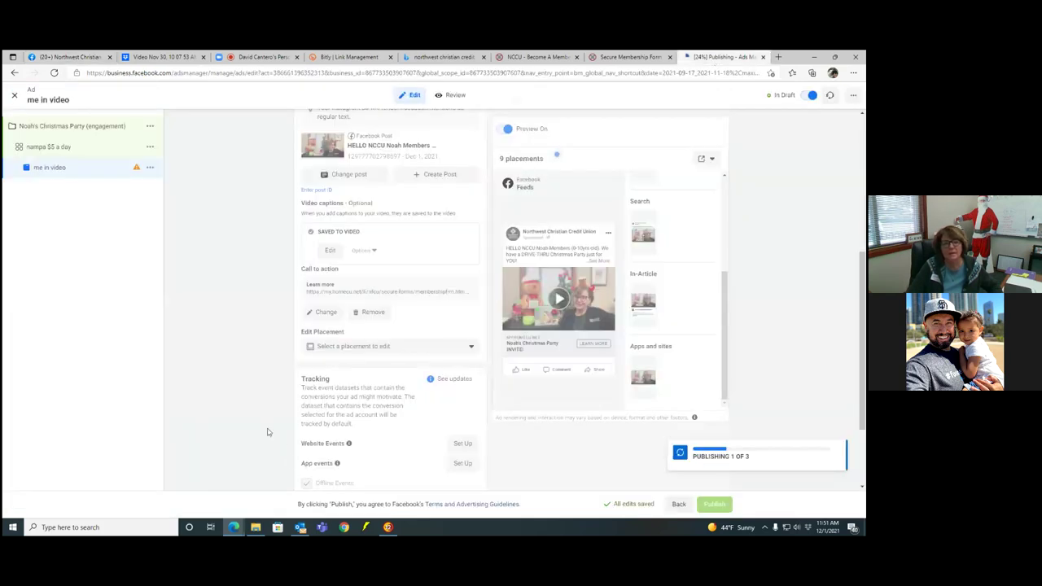
{"action": "scroll", "coordinate": [221, 326], "scroll_direction": "up", "scroll_amount": 3}
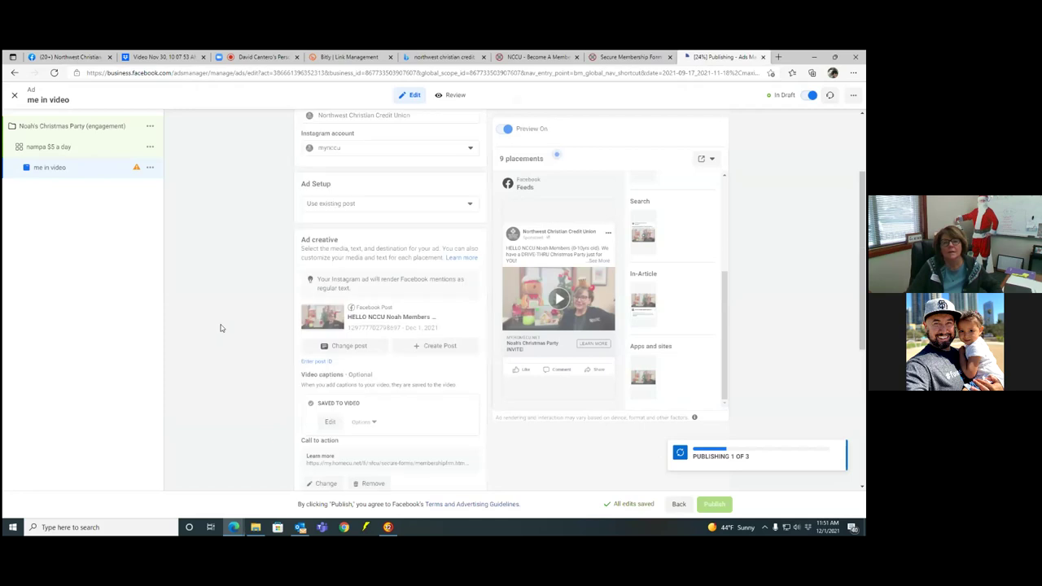
Reopen the "me in video" ad draft in a new browser tab using its copied address and publish the campaign from there.
{"action": "left_click", "coordinate": [759, 74]}
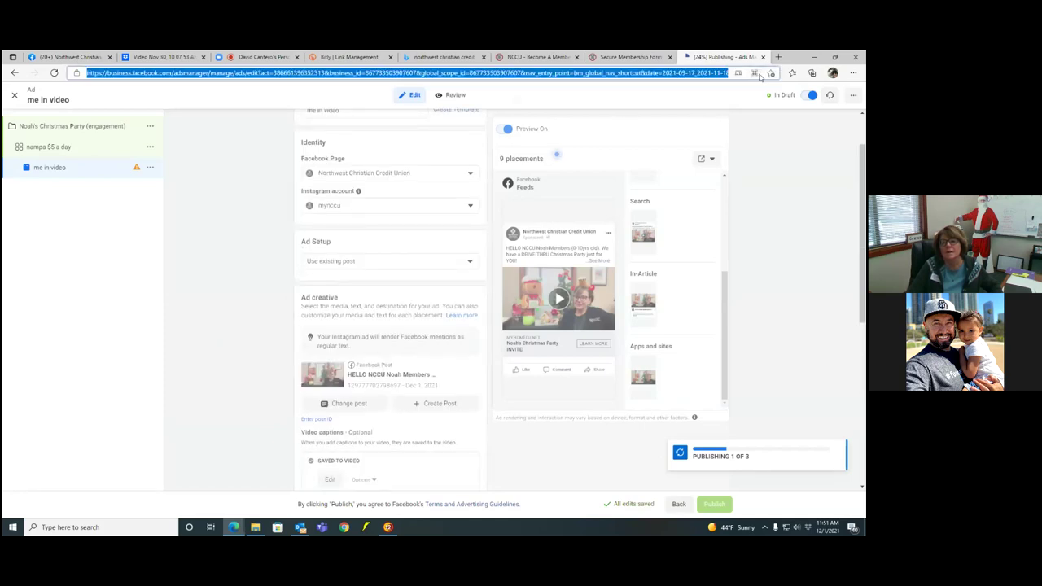
{"action": "left_click", "coordinate": [755, 72]}
{"action": "left_click", "coordinate": [793, 142]}
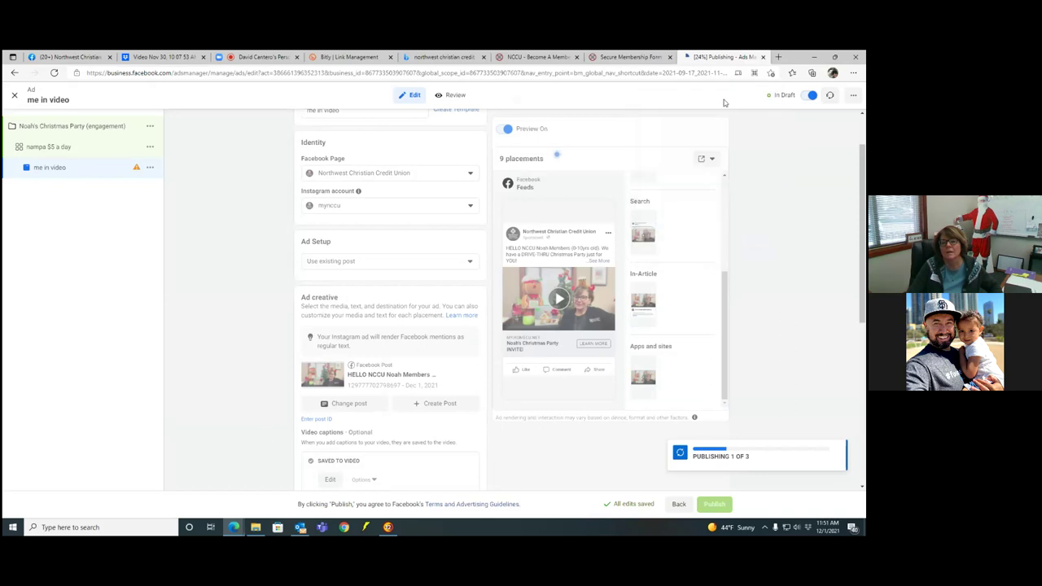
{"action": "left_click", "coordinate": [731, 73]}
{"action": "key", "text": "ctrl+c"}
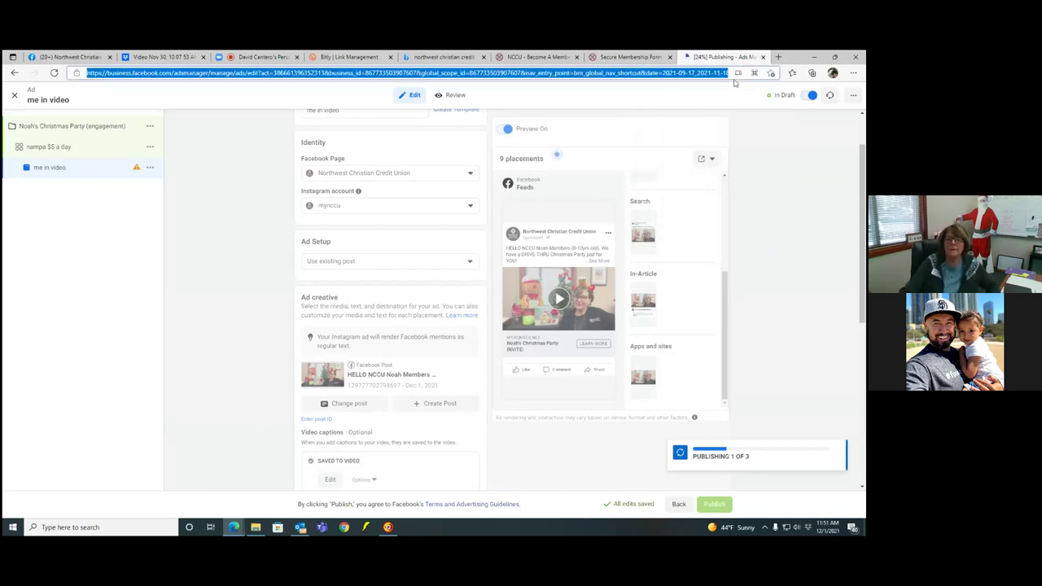
{"action": "left_click", "coordinate": [779, 58]}
{"action": "left_click", "coordinate": [446, 72]}
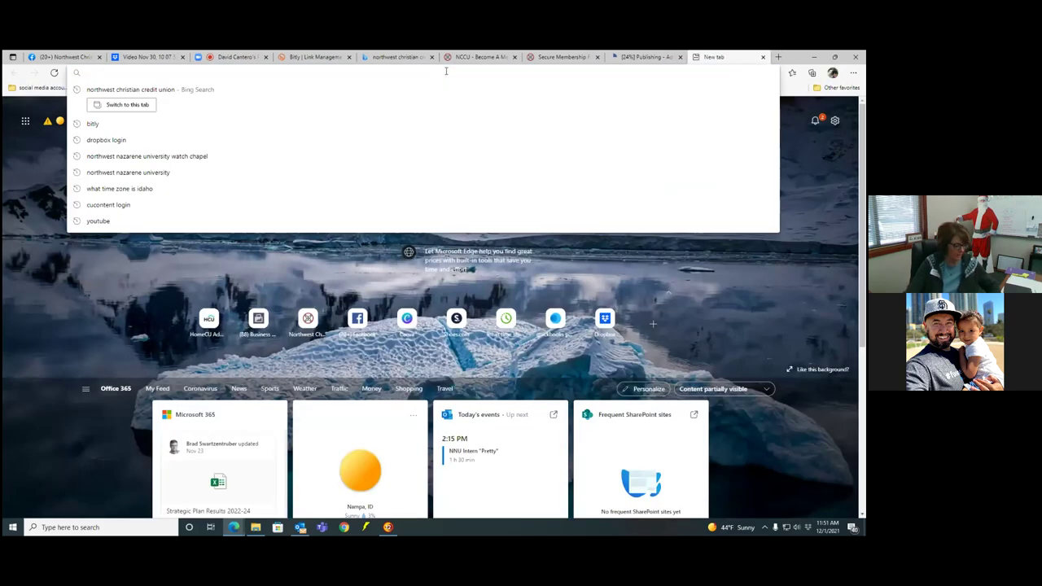
{"action": "key", "text": "ctrl+v"}
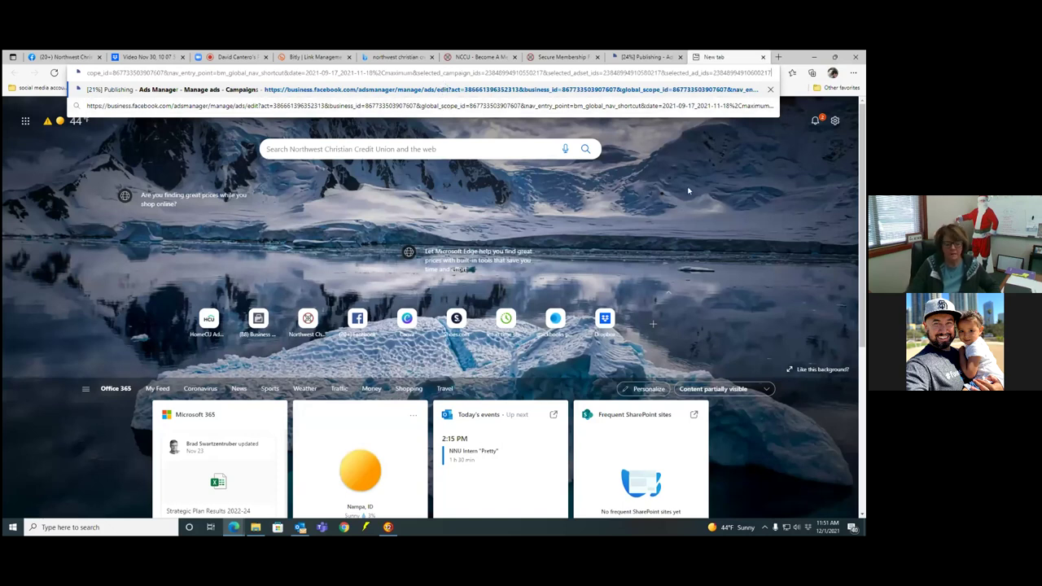
{"action": "key", "text": "Return"}
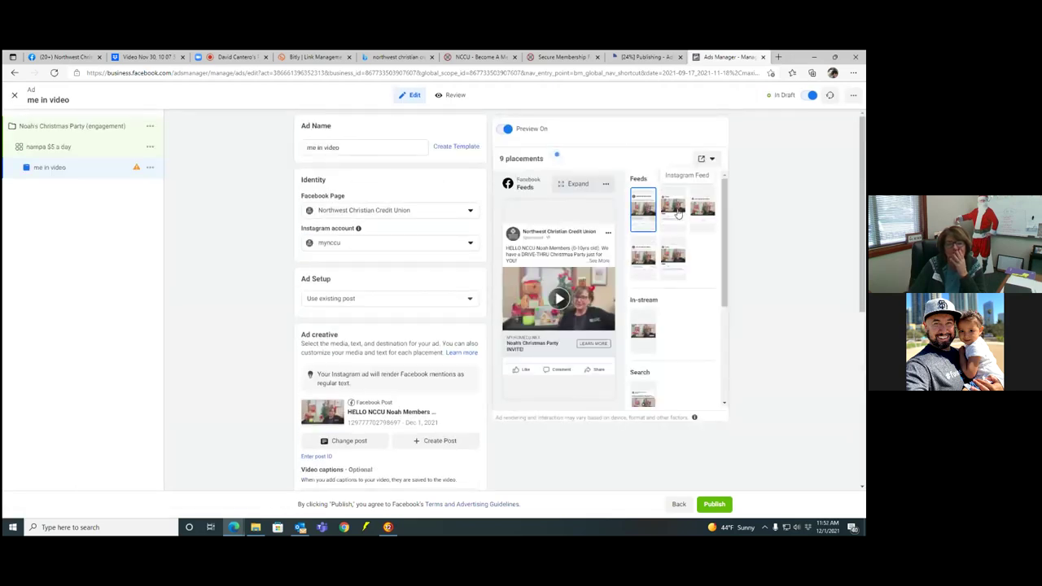
{"action": "left_click", "coordinate": [715, 506]}
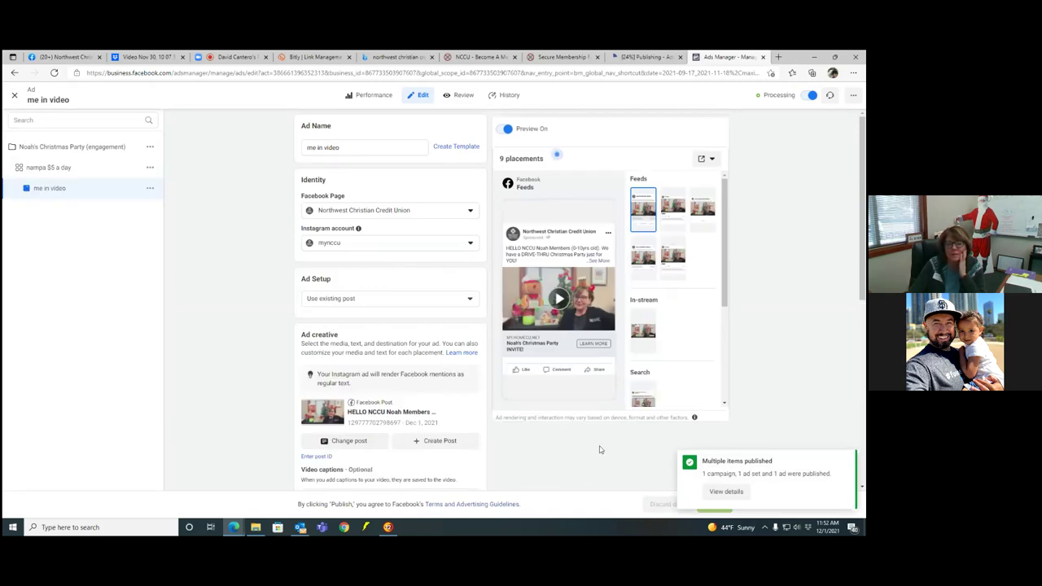
Close the stuck publishing tab, leaving the site, and the tabs holding the secure membership form and the NCCU membership page.
{"action": "left_click", "coordinate": [677, 59]}
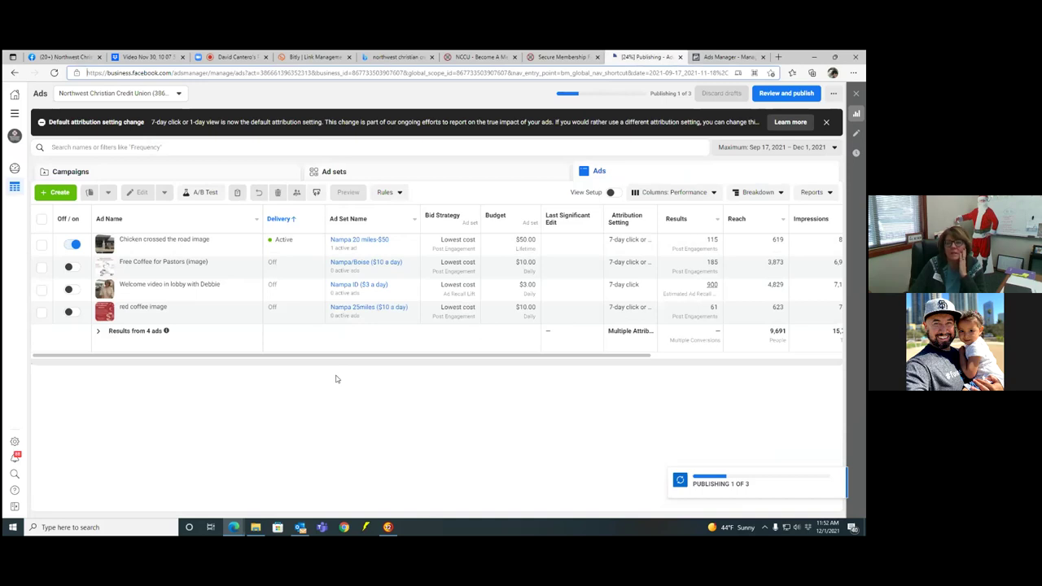
{"action": "left_click", "coordinate": [681, 58]}
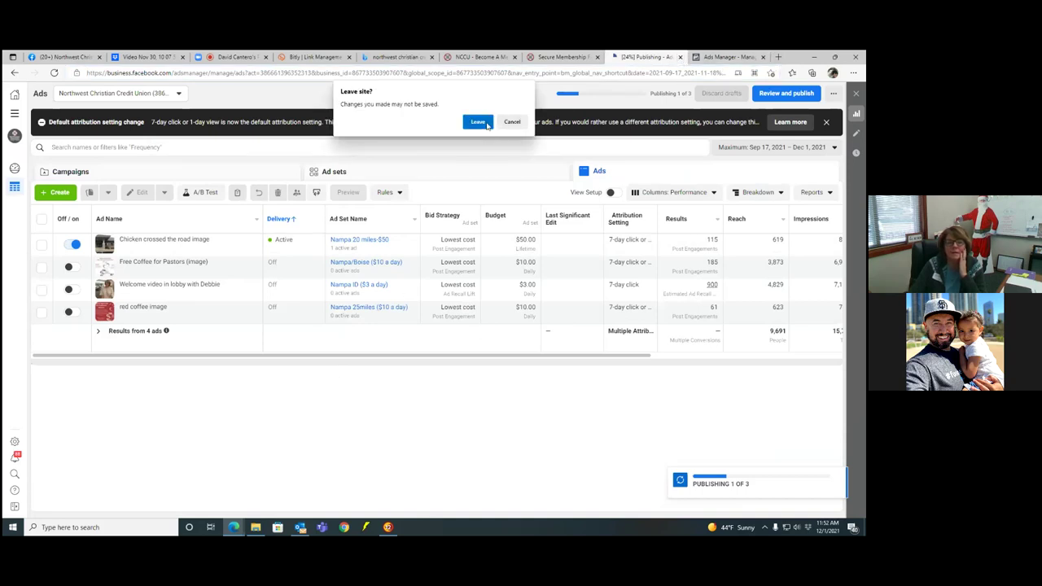
{"action": "left_click", "coordinate": [478, 122]}
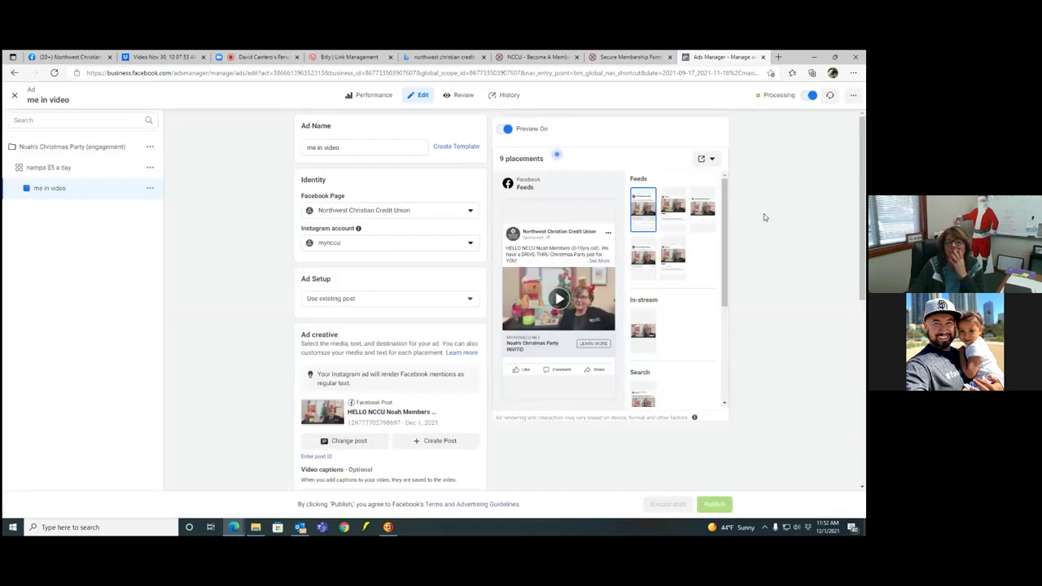
{"action": "left_click", "coordinate": [670, 58]}
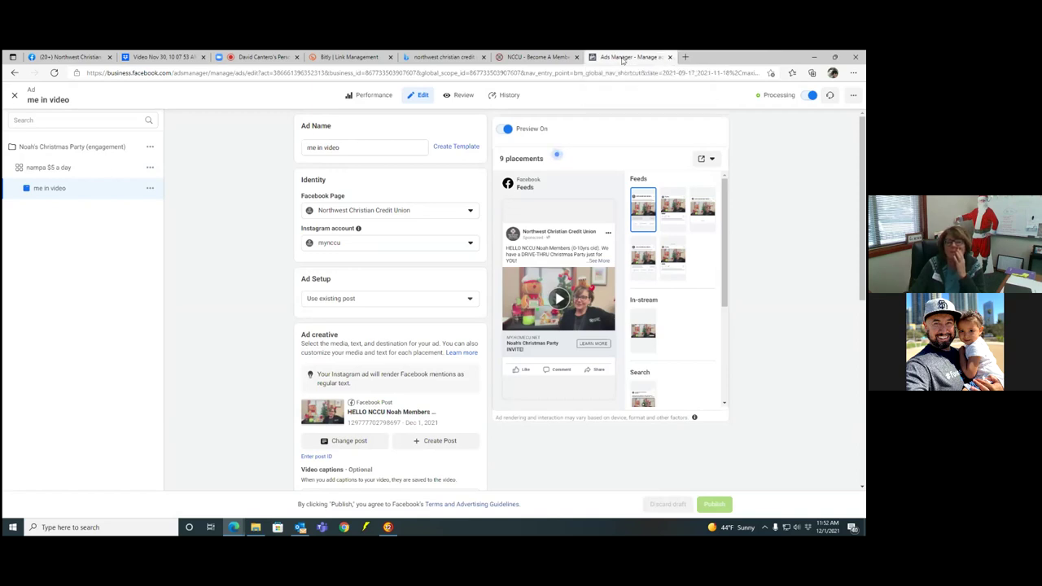
{"action": "left_click", "coordinate": [577, 57]}
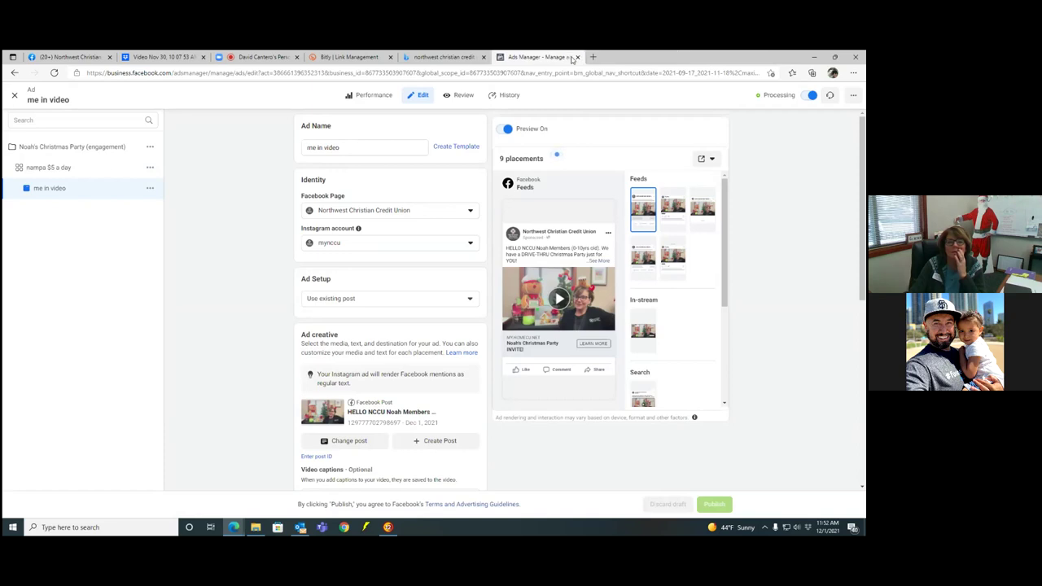
Close the ad editor and check the Noah's Christmas Party entries at the ad, ad set and campaign levels.
{"action": "left_click", "coordinate": [16, 97]}
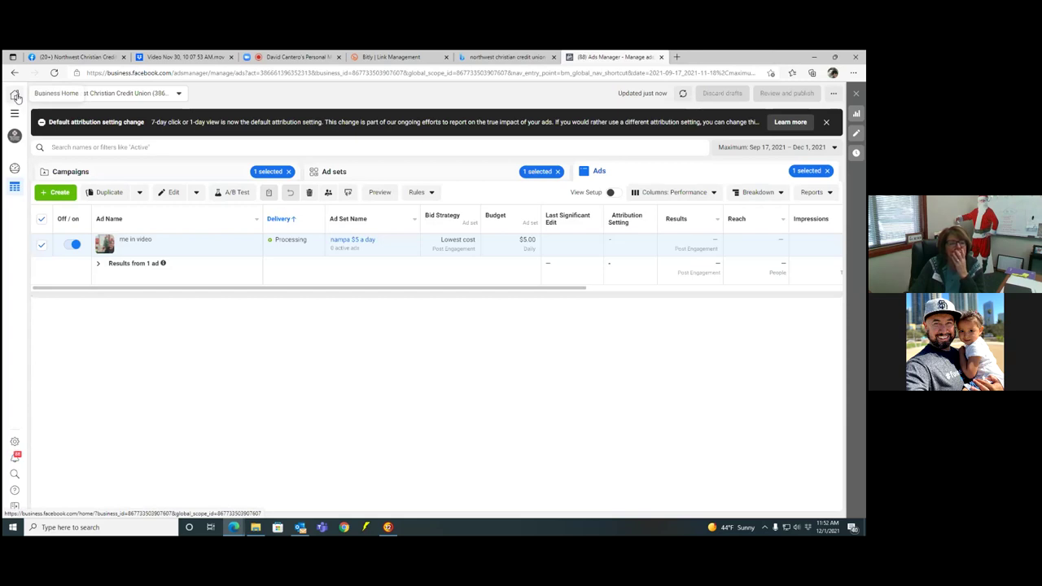
{"action": "left_click", "coordinate": [361, 220]}
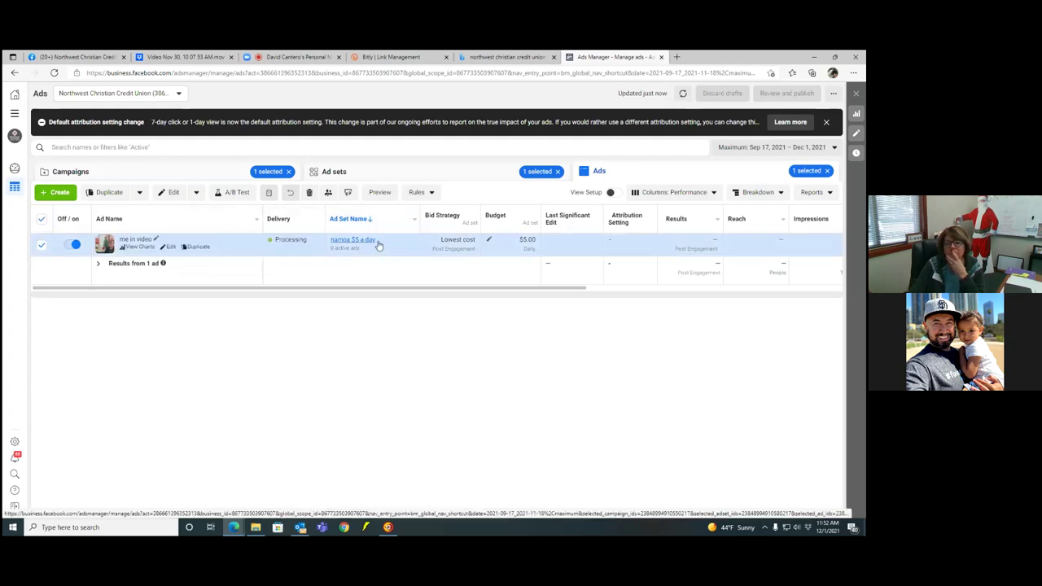
{"action": "left_click", "coordinate": [355, 171]}
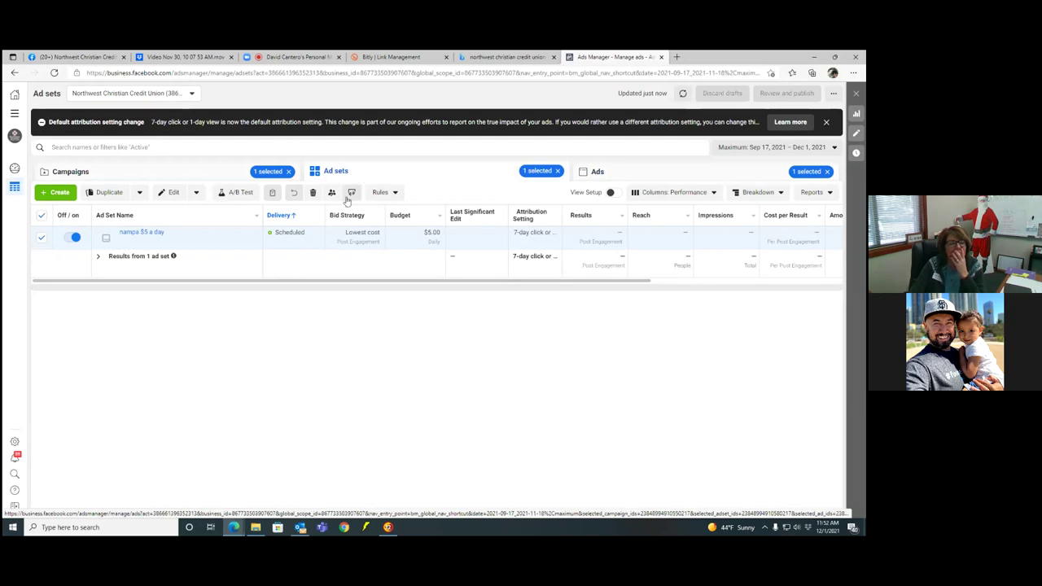
{"action": "left_click", "coordinate": [80, 173]}
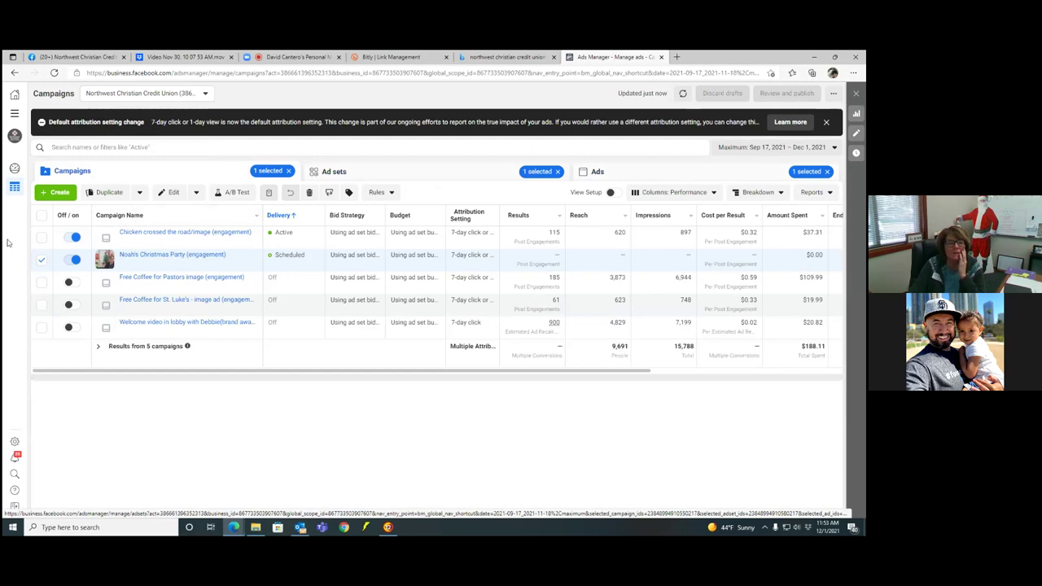
Turn the "Chicken crossed the road/image (engagement)" campaign off and back on.
{"action": "left_click", "coordinate": [74, 237]}
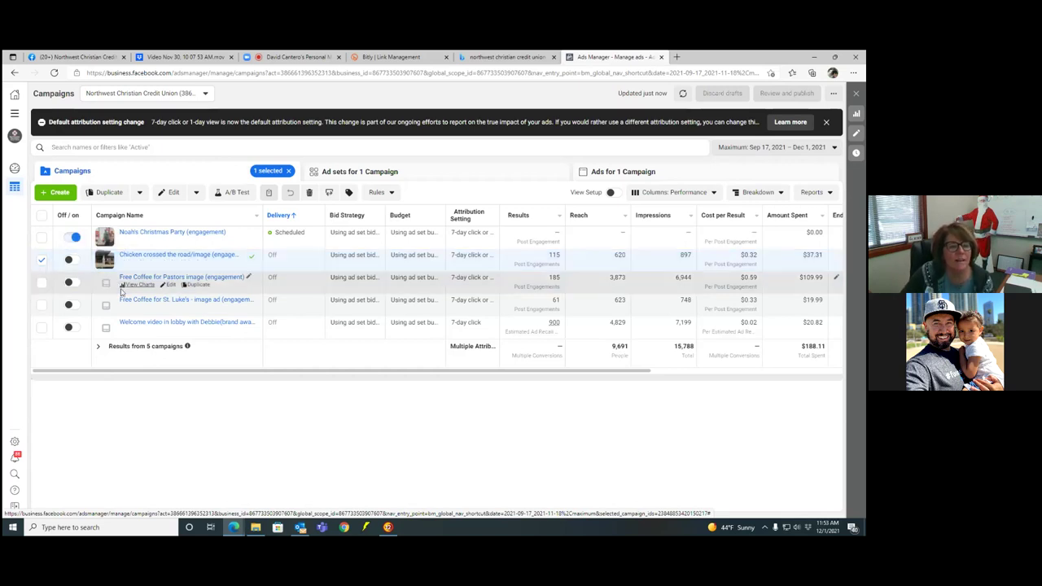
{"action": "left_click", "coordinate": [76, 261]}
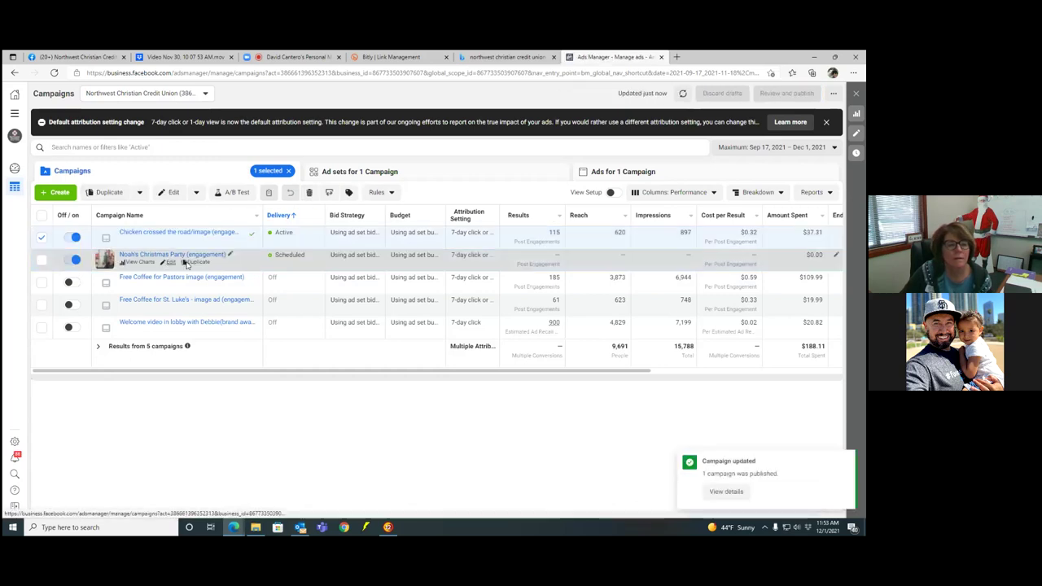
Review the budget, schedule and audience of the "Nampa 20 miles-$50" ad set in the chicken campaign, then close its editor.
{"action": "left_click", "coordinate": [422, 174]}
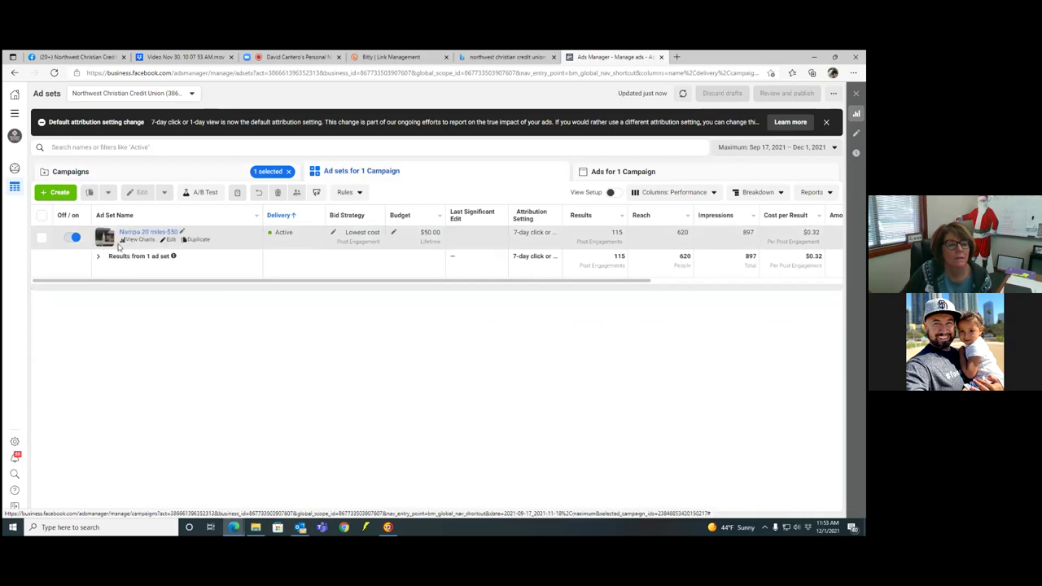
{"action": "left_click", "coordinate": [172, 241]}
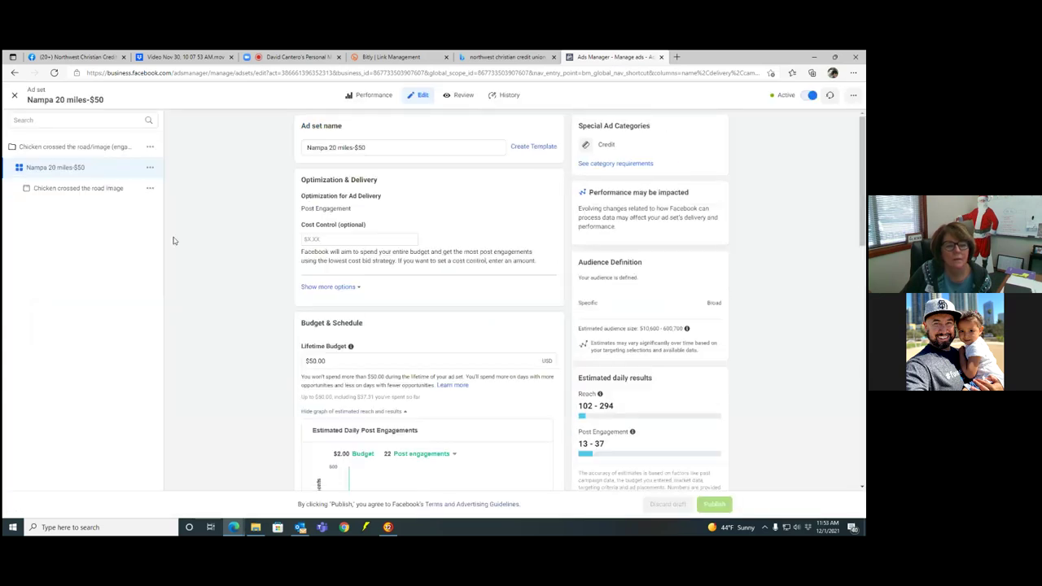
{"action": "scroll", "coordinate": [515, 302], "scroll_direction": "down", "scroll_amount": 3}
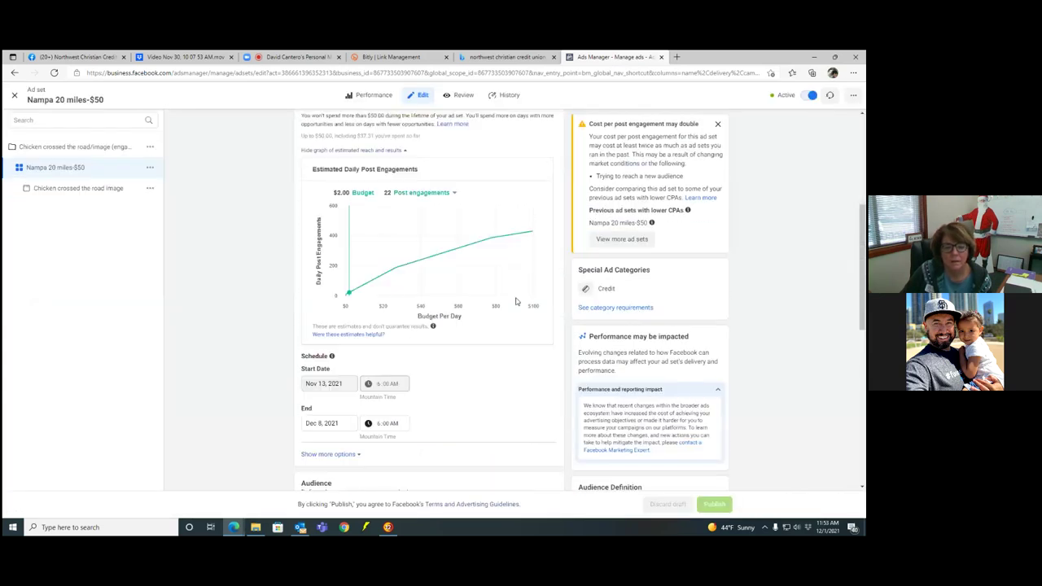
{"action": "scroll", "coordinate": [515, 301], "scroll_direction": "down", "scroll_amount": 1}
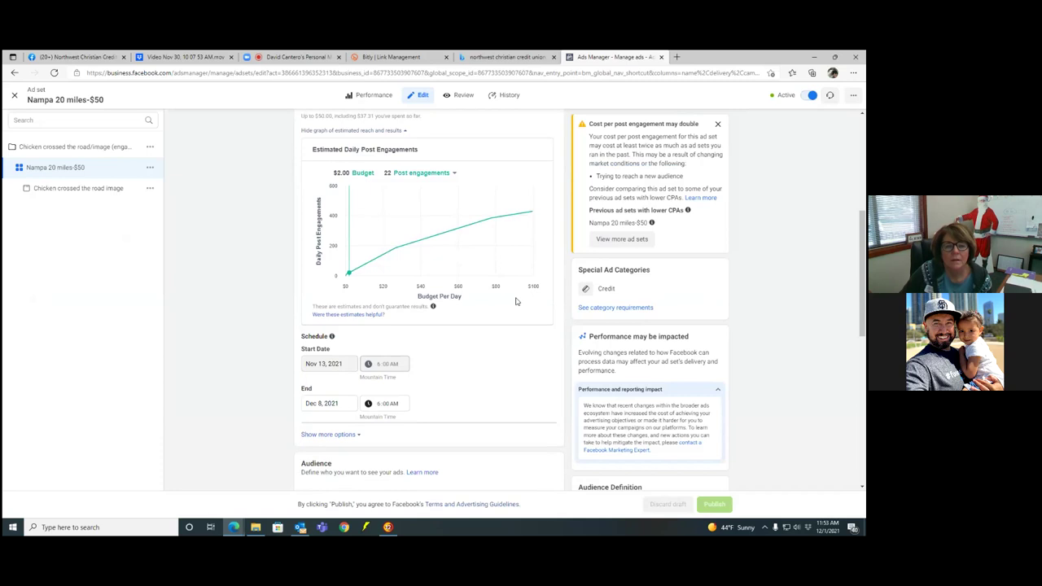
{"action": "scroll", "coordinate": [515, 301], "scroll_direction": "down", "scroll_amount": 4}
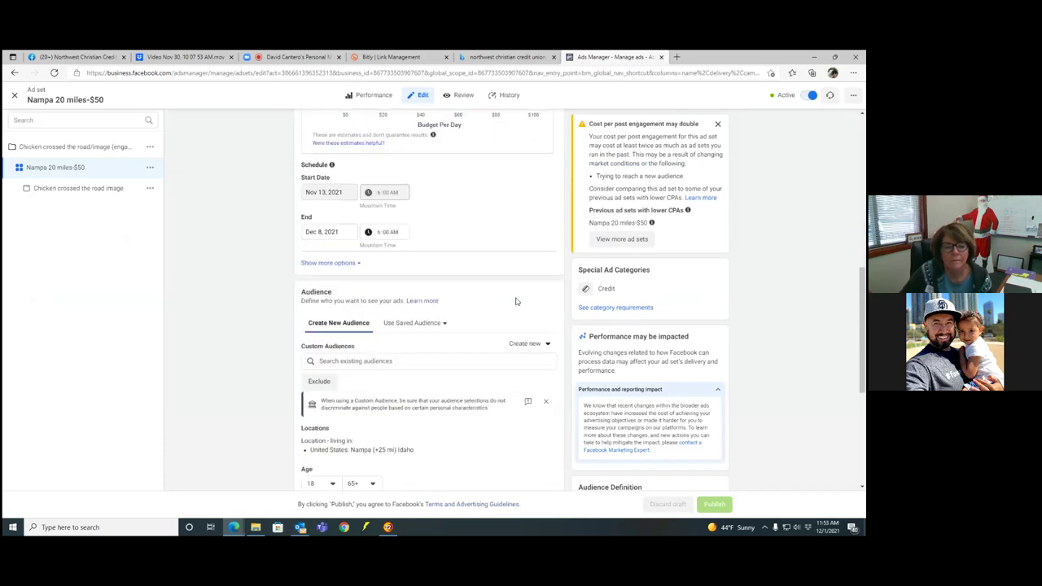
{"action": "scroll", "coordinate": [516, 301], "scroll_direction": "down", "scroll_amount": 1}
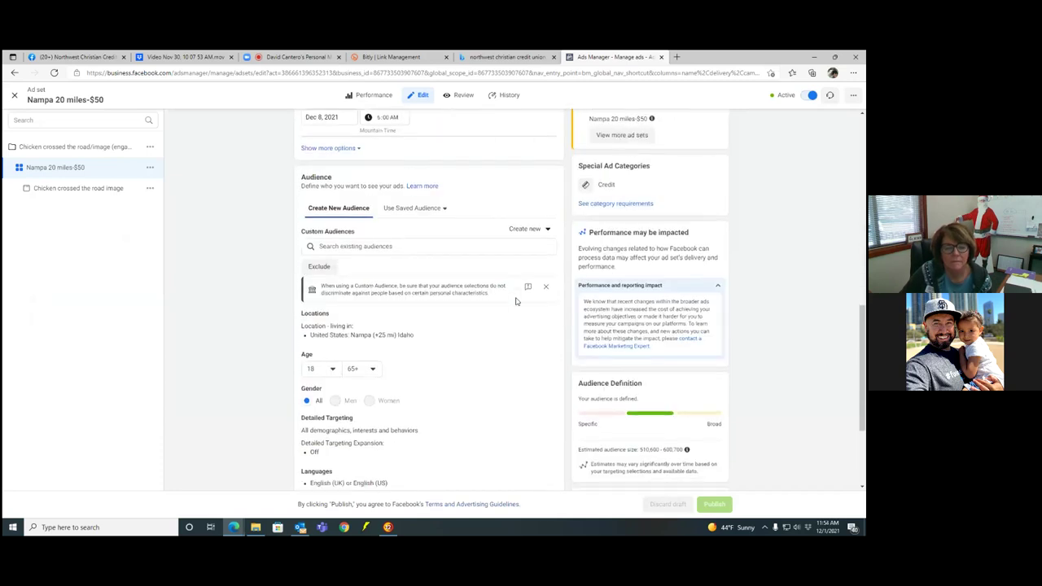
{"action": "scroll", "coordinate": [515, 301], "scroll_direction": "up", "scroll_amount": 5}
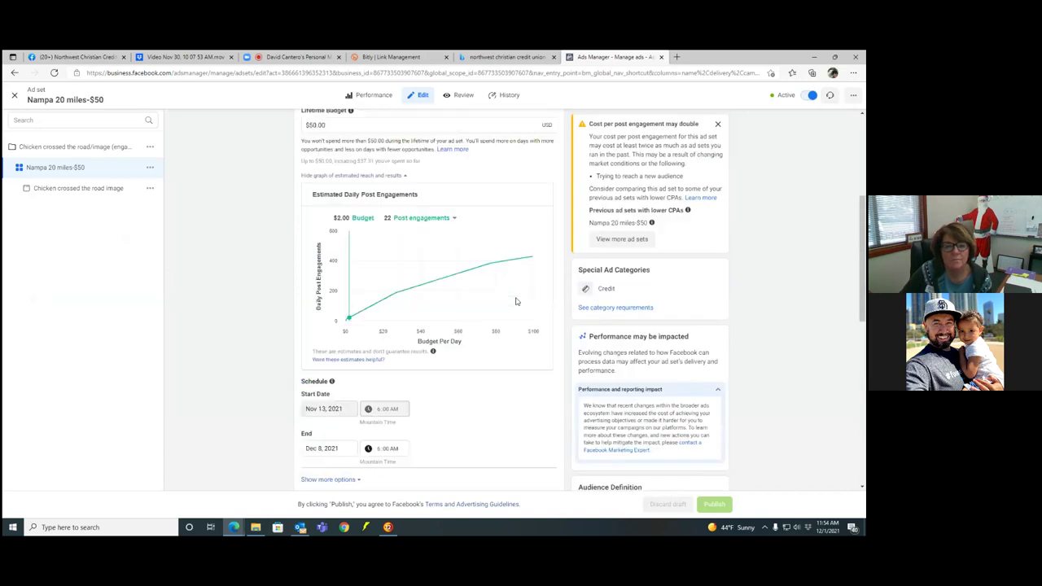
{"action": "scroll", "coordinate": [515, 302], "scroll_direction": "up", "scroll_amount": 1}
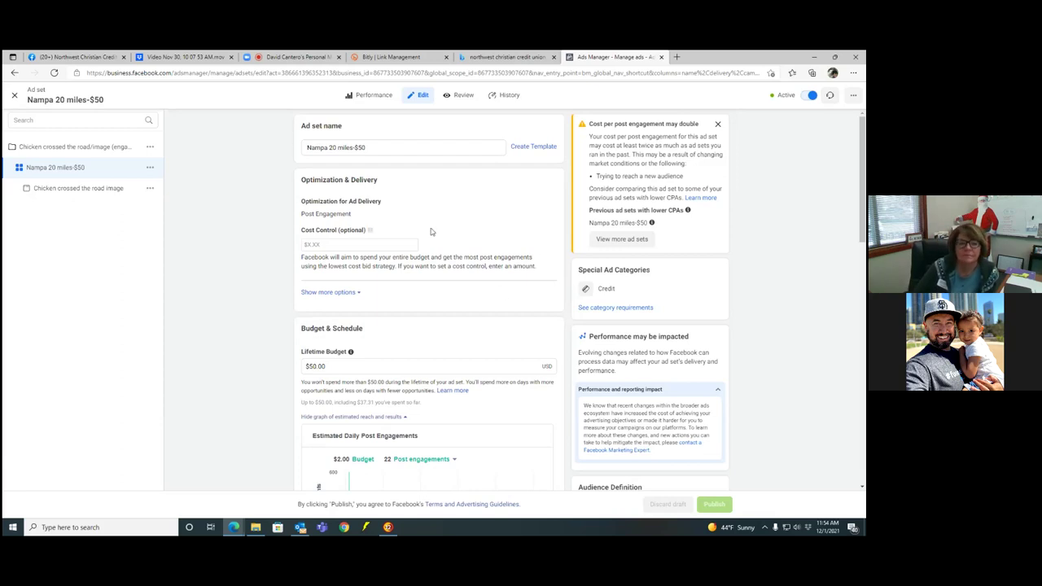
{"action": "left_click", "coordinate": [15, 97]}
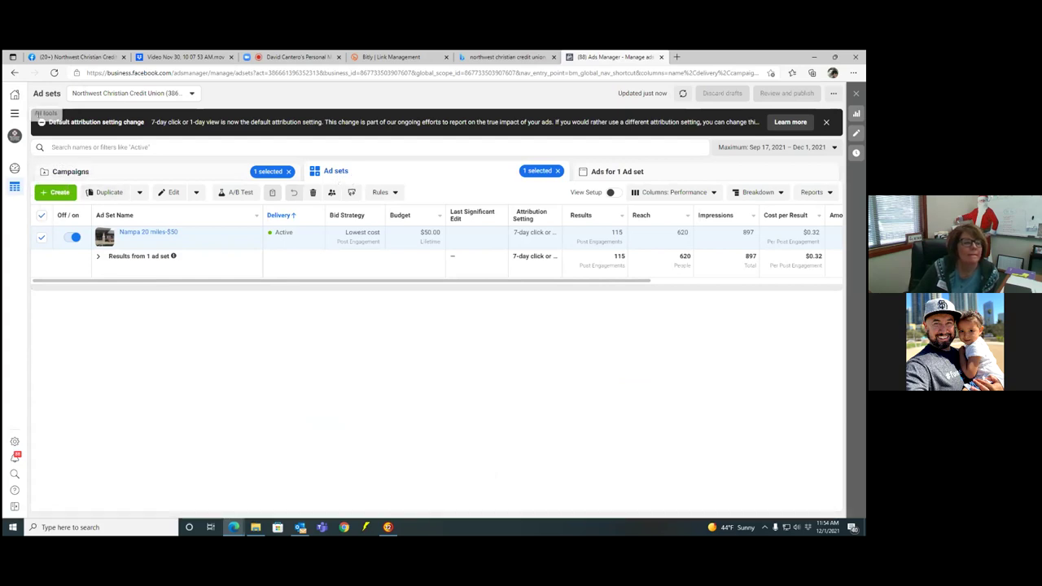
Go to the account's audiences and start a new custom audience with Video as its source.
{"action": "left_click", "coordinate": [13, 114]}
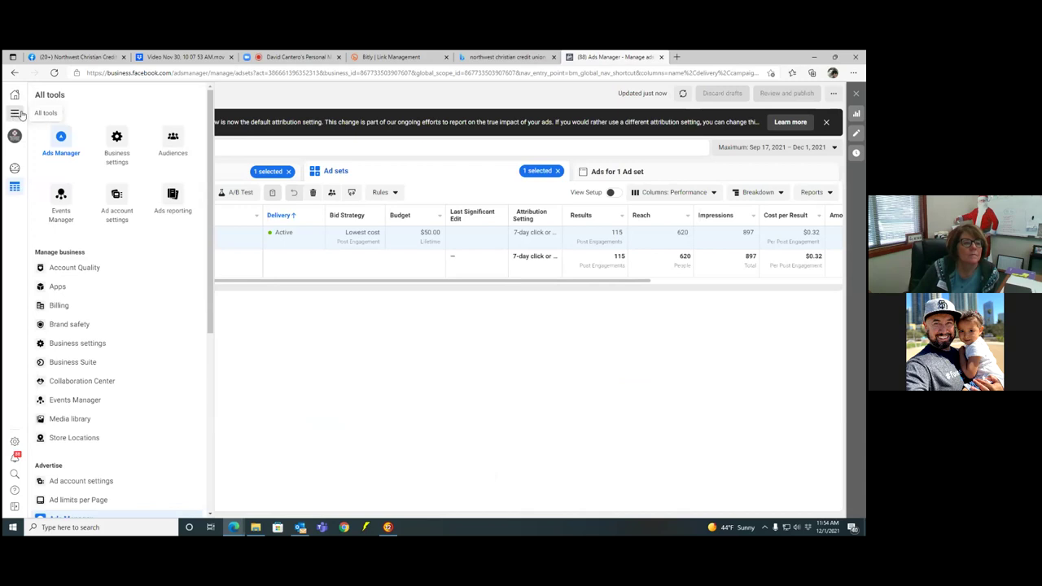
{"action": "left_click", "coordinate": [172, 136]}
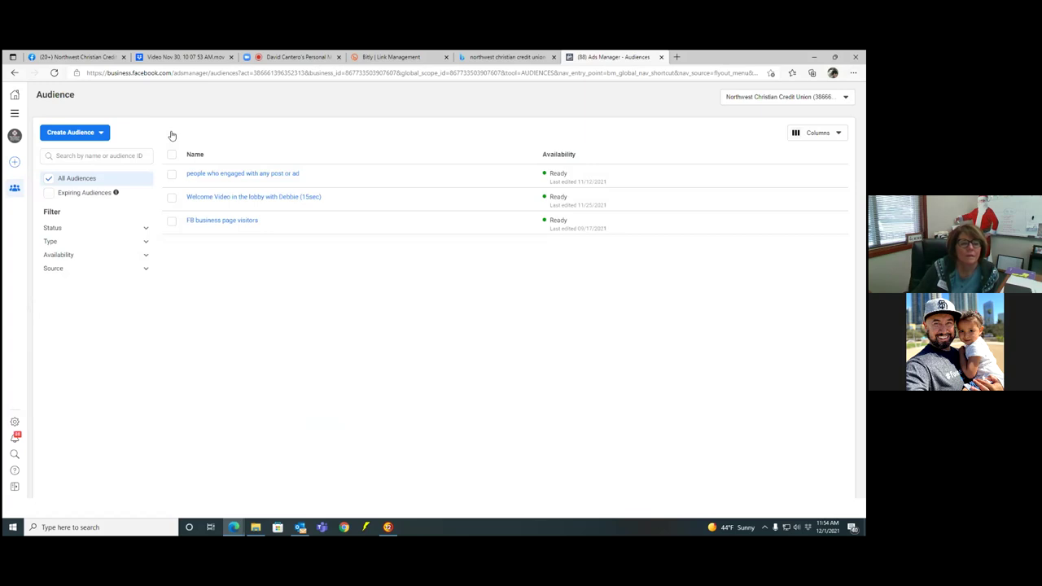
{"action": "left_click", "coordinate": [82, 136]}
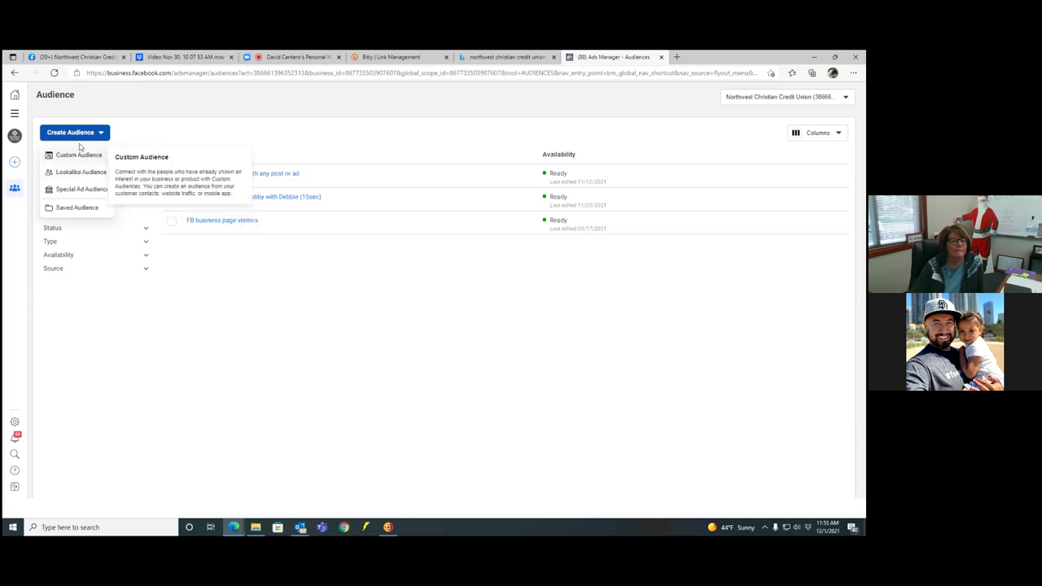
{"action": "left_click", "coordinate": [81, 135]}
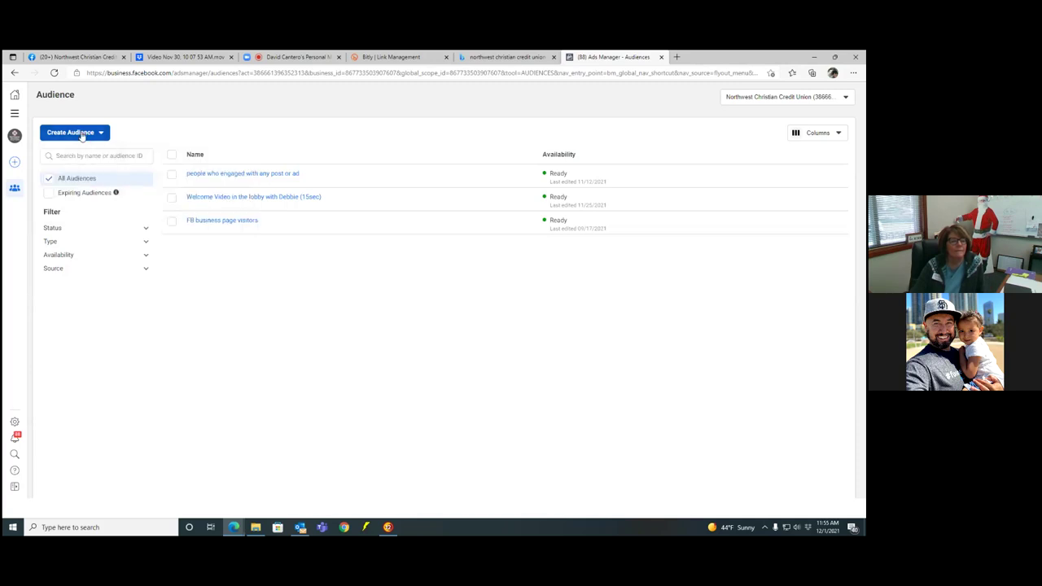
{"action": "left_click", "coordinate": [81, 136]}
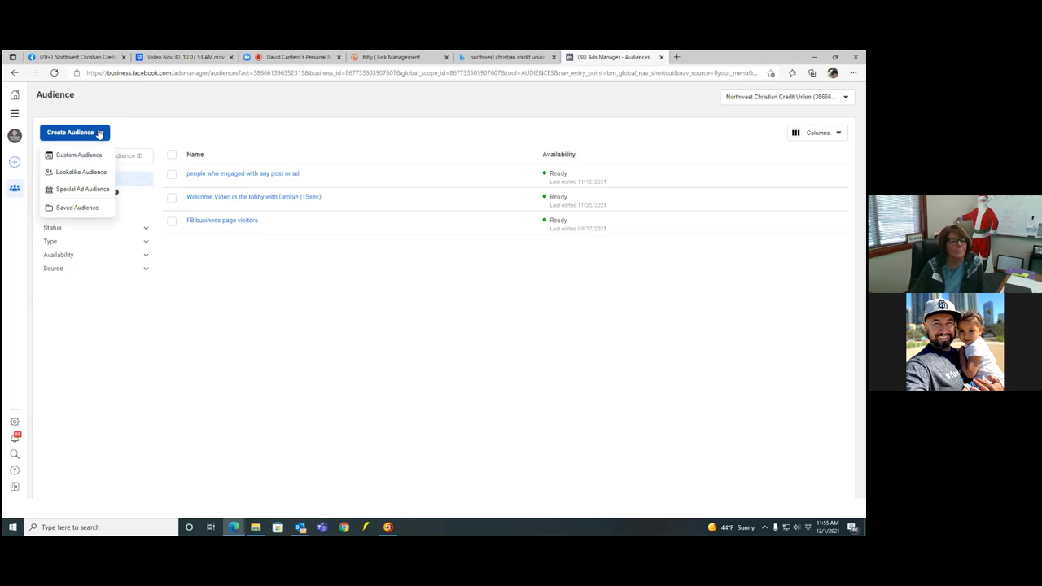
{"action": "left_click", "coordinate": [99, 157]}
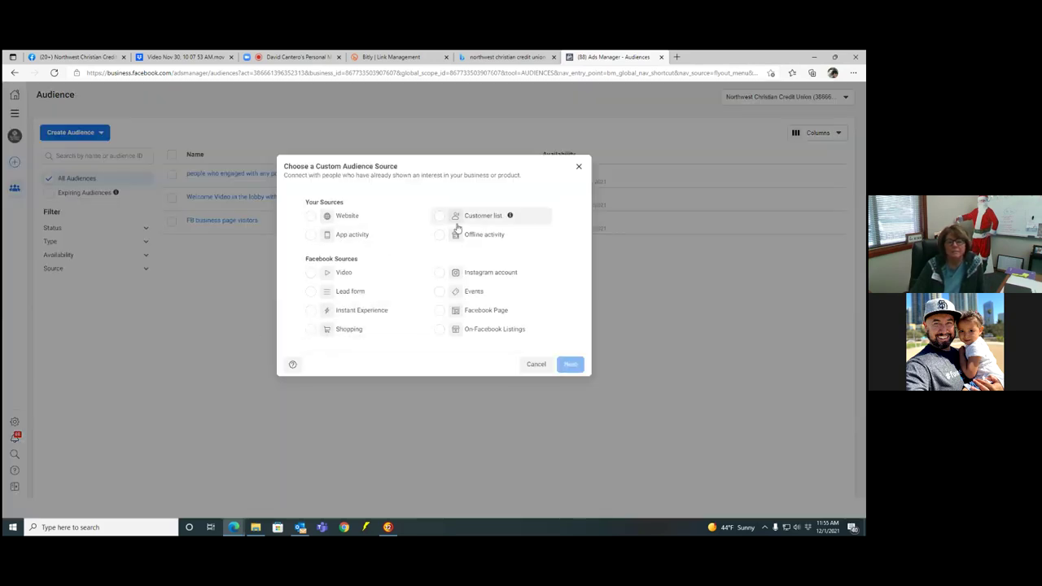
{"action": "left_click", "coordinate": [311, 274]}
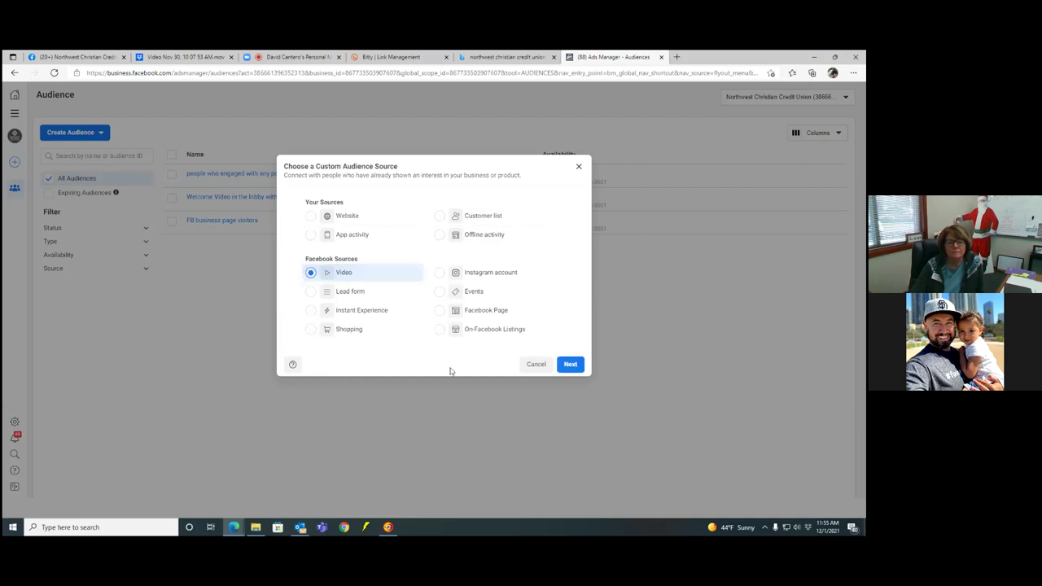
{"action": "left_click", "coordinate": [572, 365]}
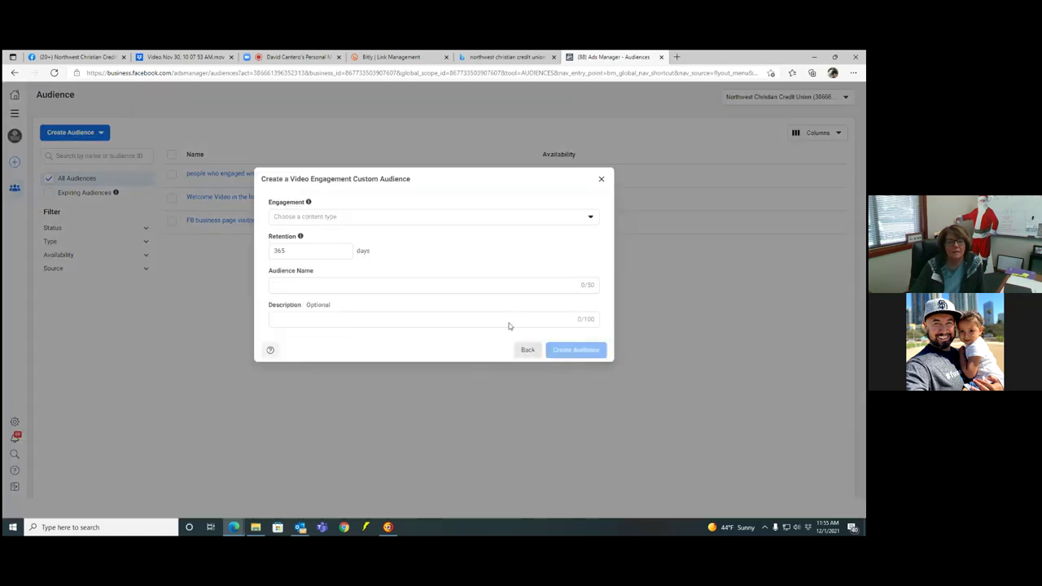
Set the audience's engagement to people who either completed or viewed at least 15 seconds of the video (ThruPlay).
{"action": "left_click", "coordinate": [347, 220]}
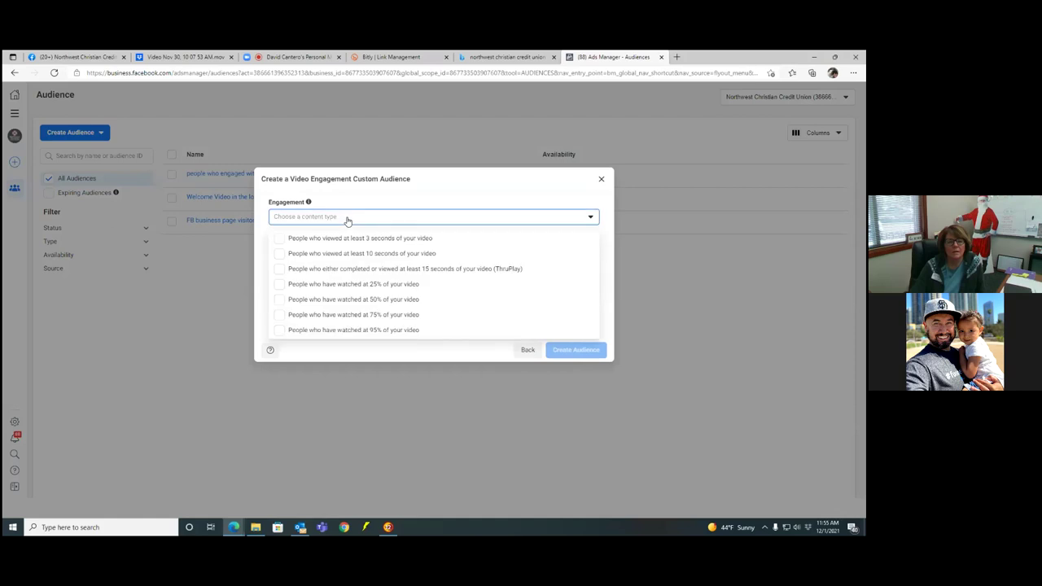
{"action": "left_click", "coordinate": [279, 239]}
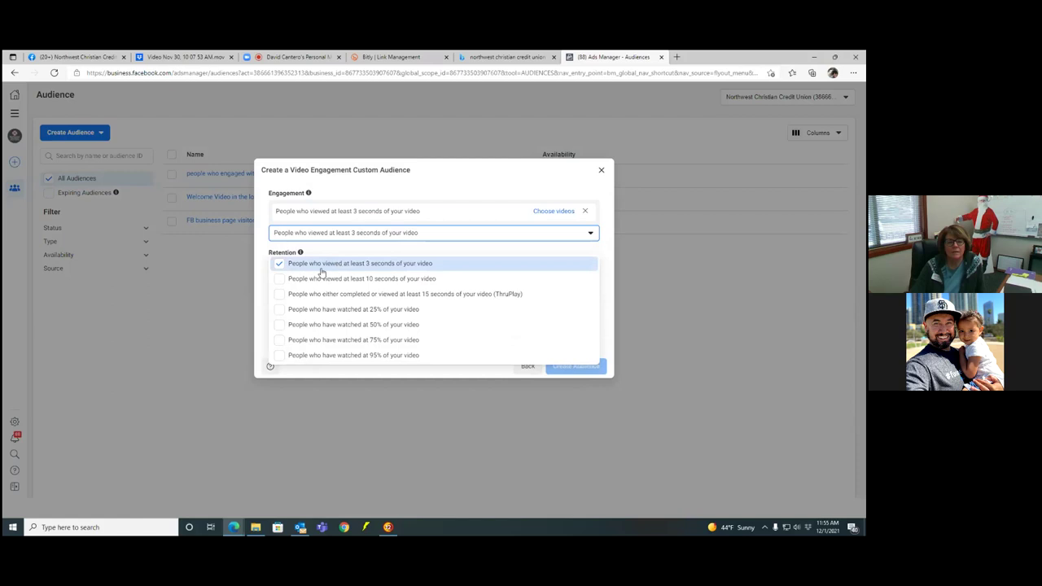
{"action": "left_click", "coordinate": [282, 280]}
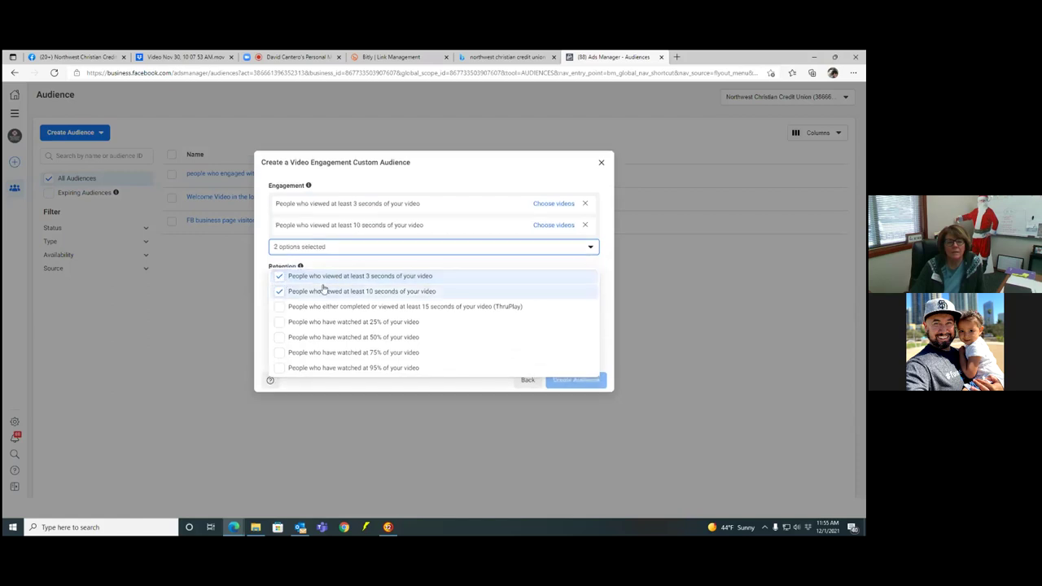
{"action": "left_click", "coordinate": [281, 277]}
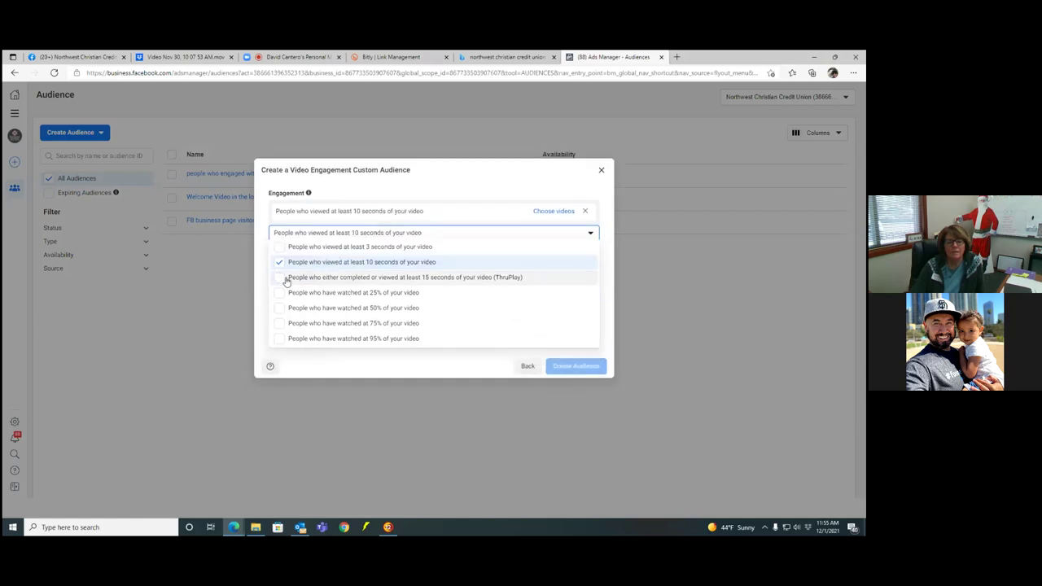
{"action": "left_click", "coordinate": [285, 279]}
{"action": "left_click", "coordinate": [283, 290]}
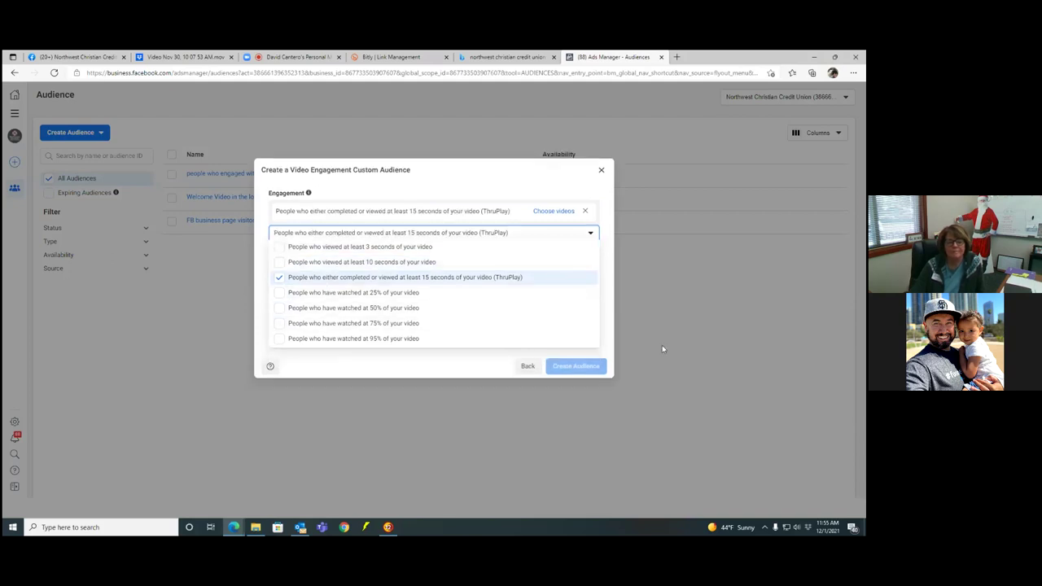
{"action": "left_click", "coordinate": [563, 238]}
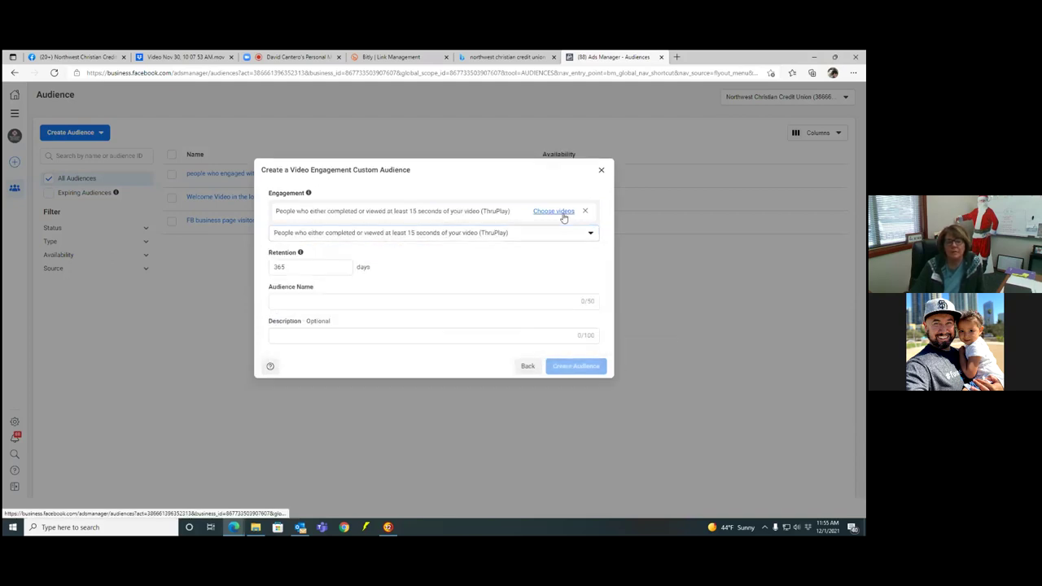
Choose the Facebook Page video "Noah's Christmas Party INVITE!" as the audience's engagement video.
{"action": "left_click", "coordinate": [556, 212]}
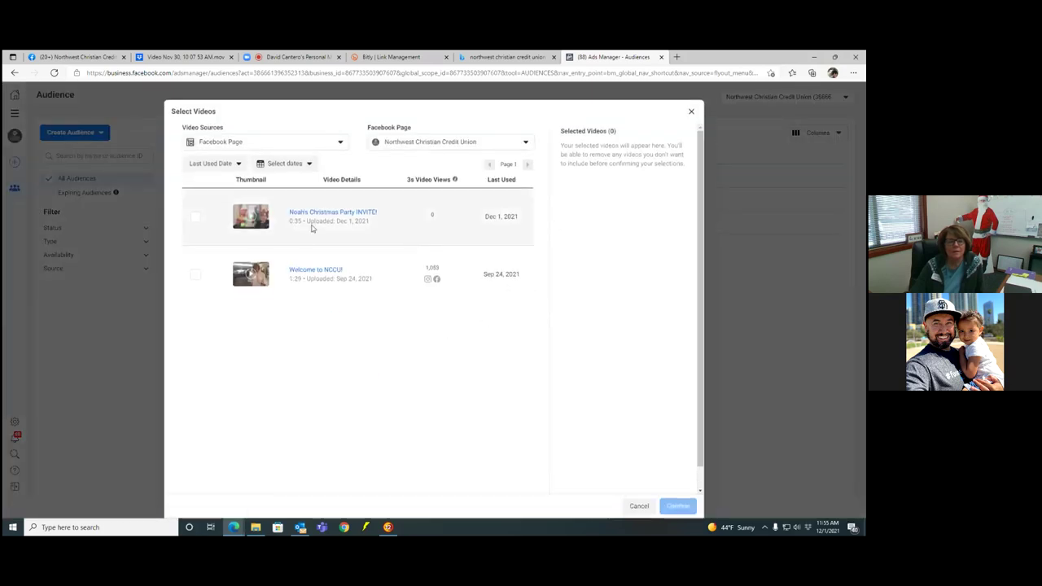
{"action": "left_click", "coordinate": [196, 216]}
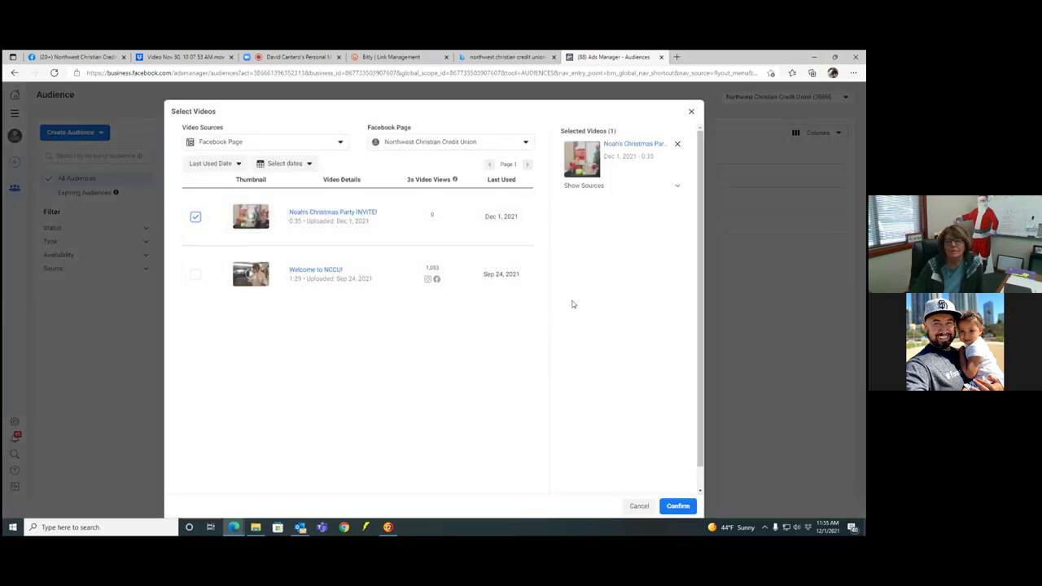
{"action": "left_click", "coordinate": [675, 506]}
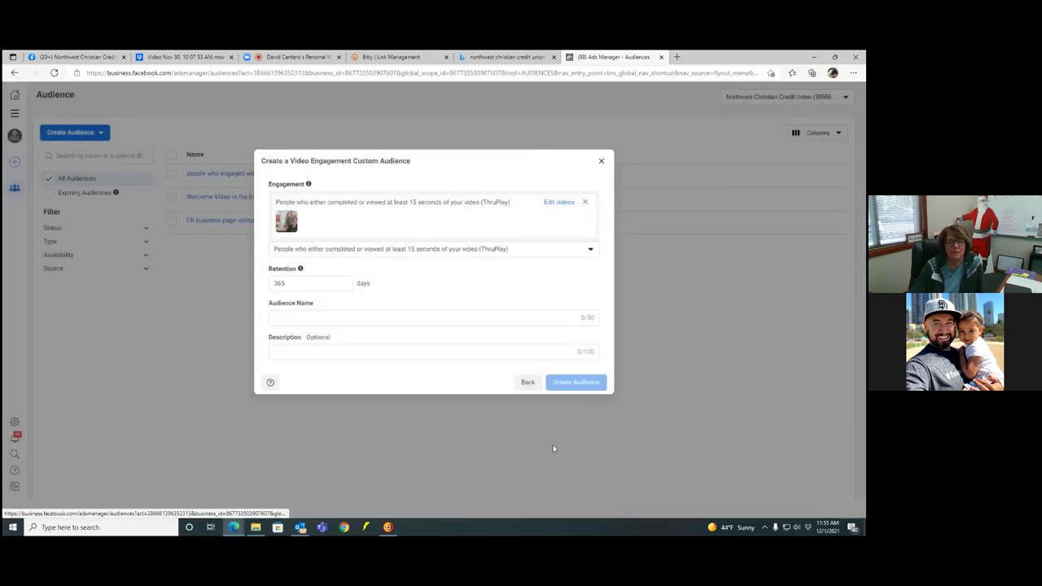
Name the audience "Noah's Christmas Party Invite (15sec)", create it and finish the setup.
{"action": "left_click", "coordinate": [324, 316]}
{"action": "type", "text": "Noah's"}
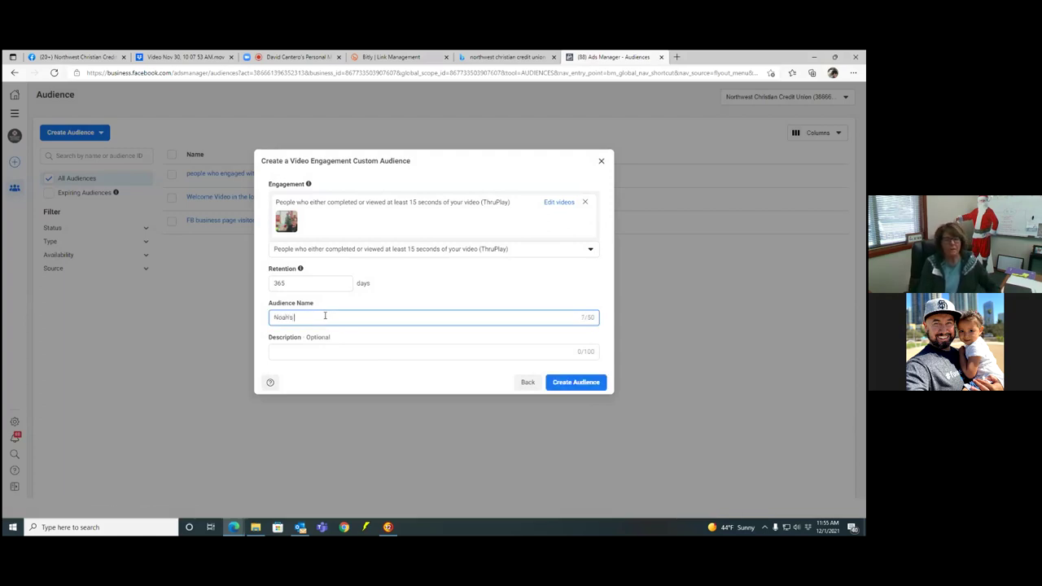
{"action": "type", "text": " Christmas Party"}
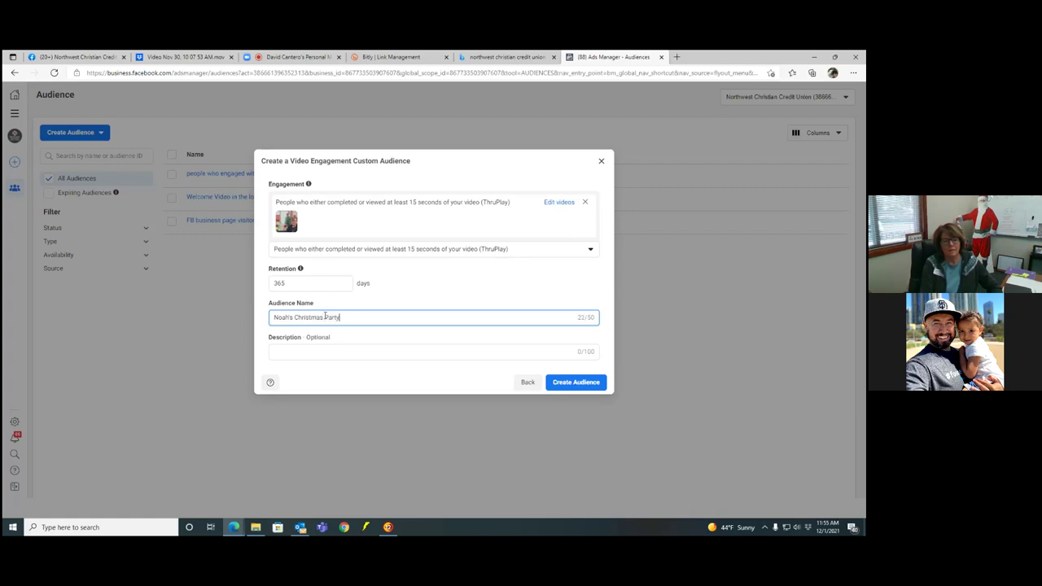
{"action": "type", "text": " Invite (15sec)"}
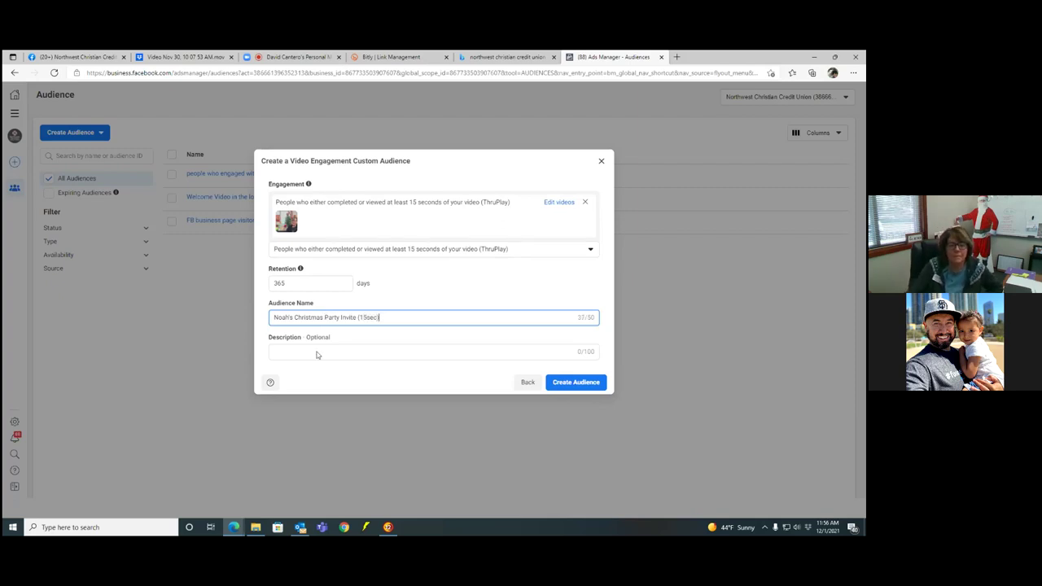
{"action": "left_click", "coordinate": [571, 385]}
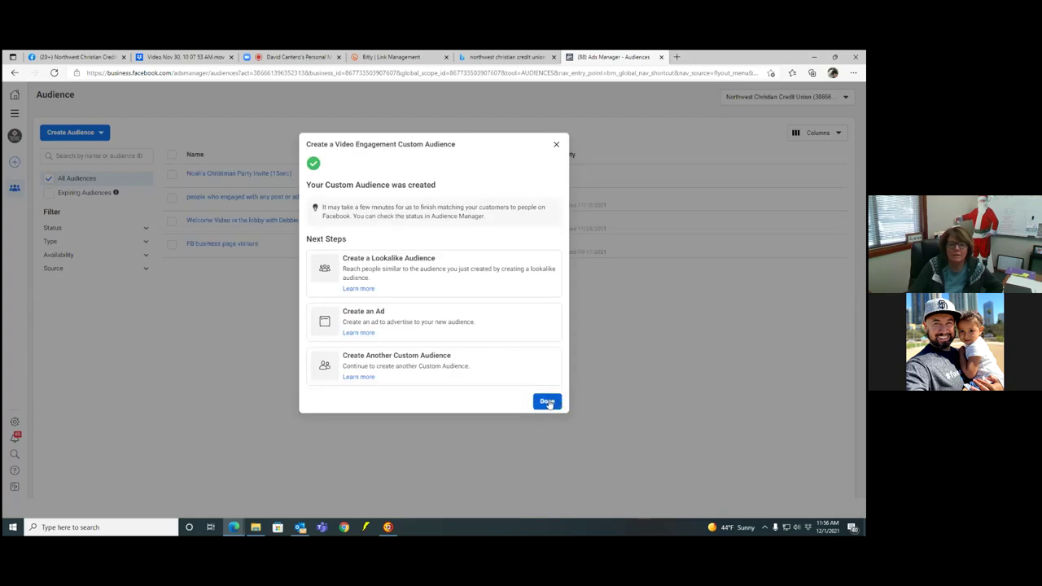
{"action": "left_click", "coordinate": [547, 402]}
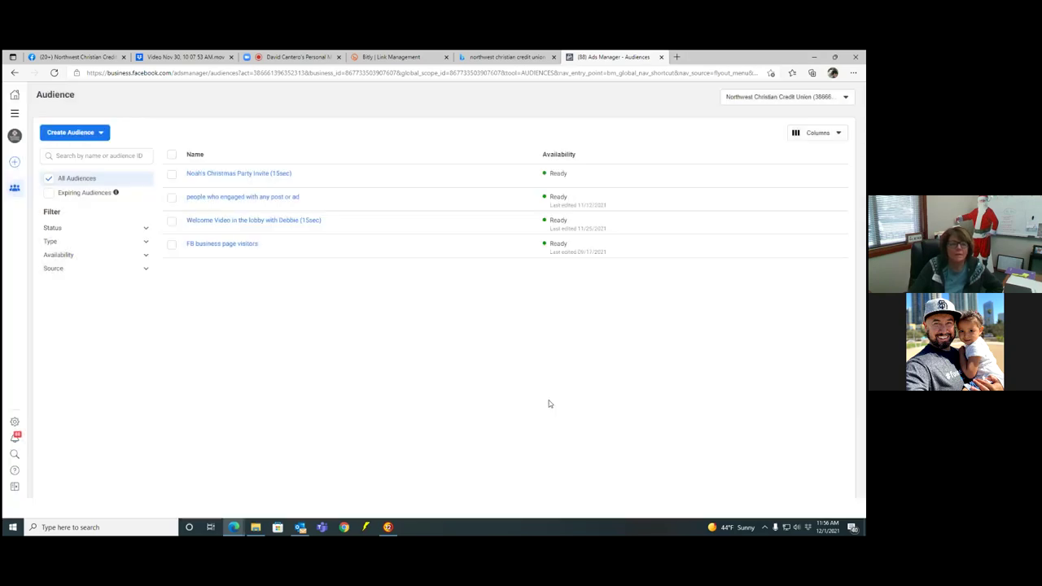